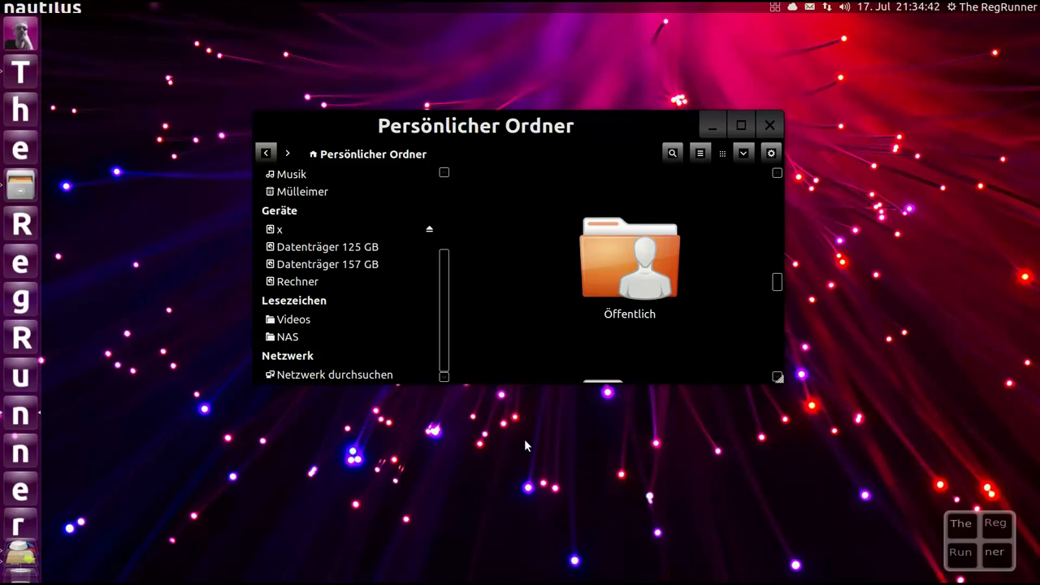
drag(530, 130, 527, 140)
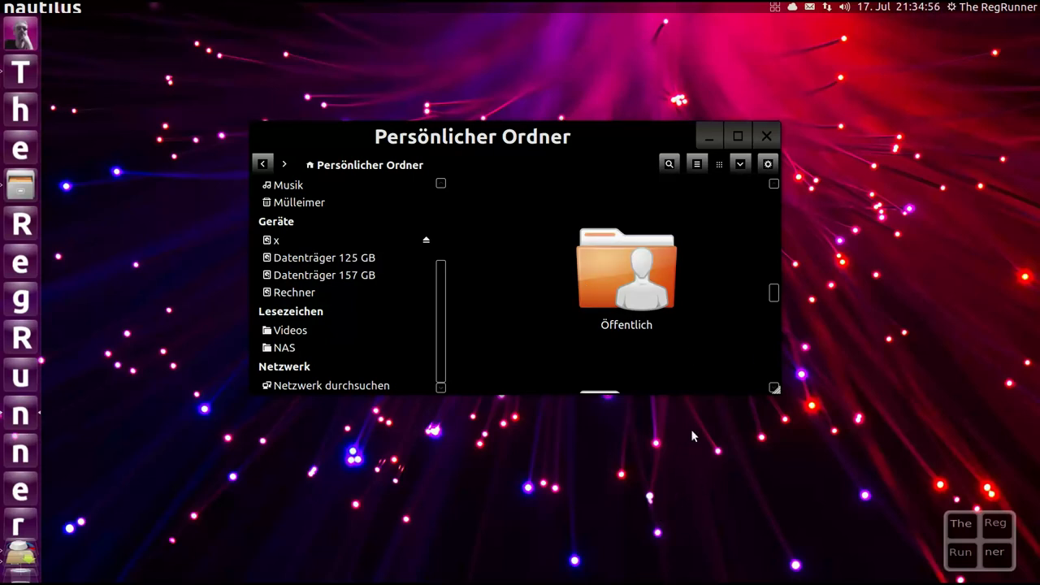
mouse_move(618, 134)
mouse_down()
mouse_move(627, 158)
mouse_move(620, 145)
mouse_up()
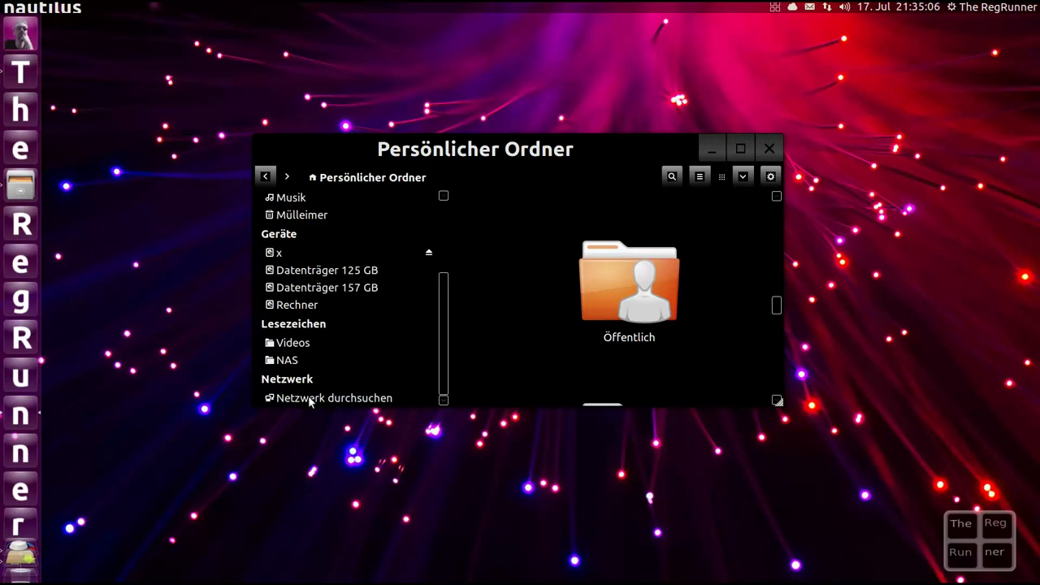
- Open the Persönliche Dateifreigabe application from the Dash search
click(26, 36)
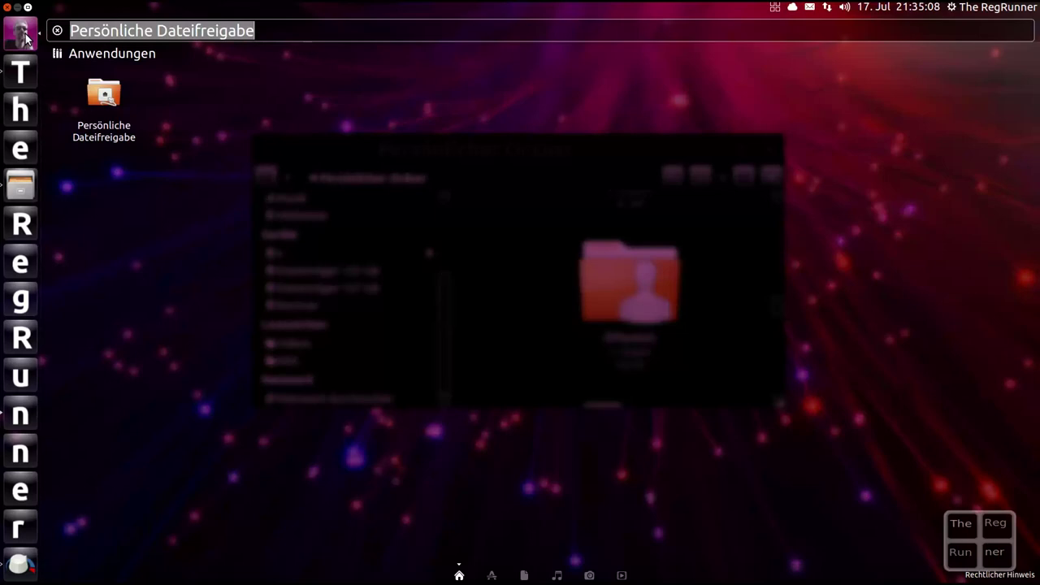
click(246, 32)
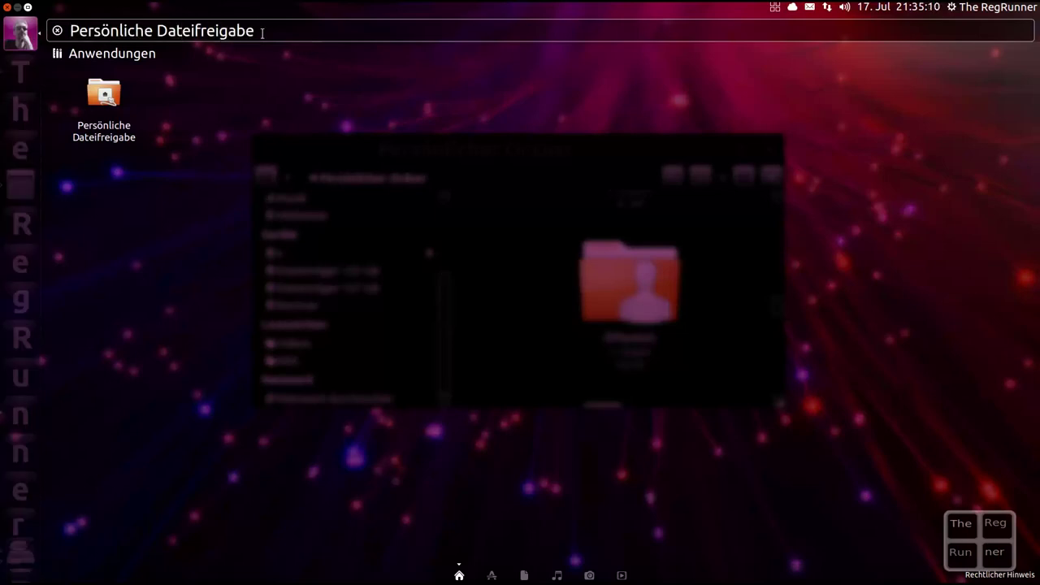
drag(260, 32, 72, 31)
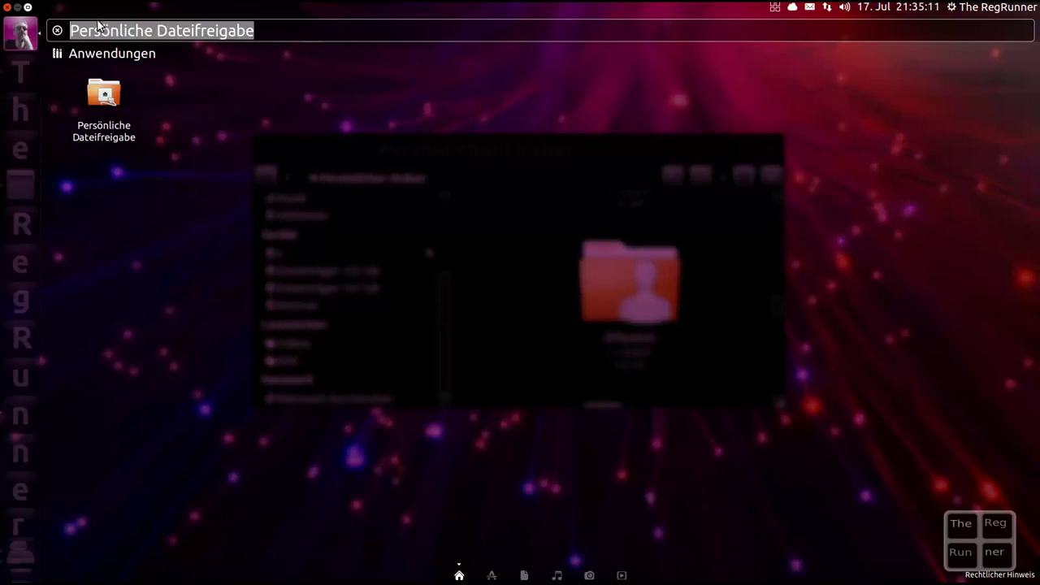
click(131, 106)
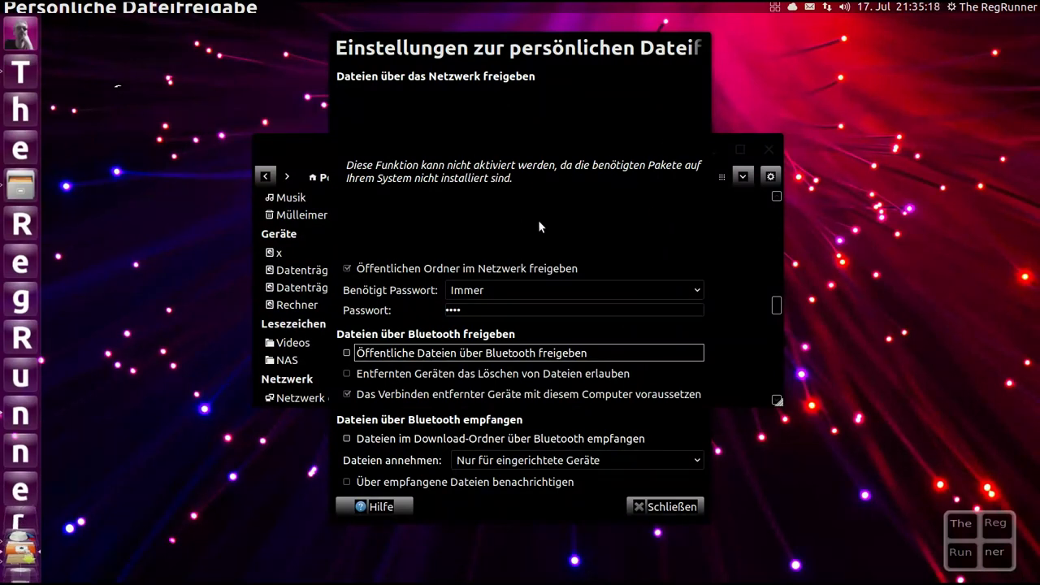
- Arrange the file-sharing settings window and the Persönlicher Ordner window side by side so both are fully visible
drag(497, 46, 396, 53)
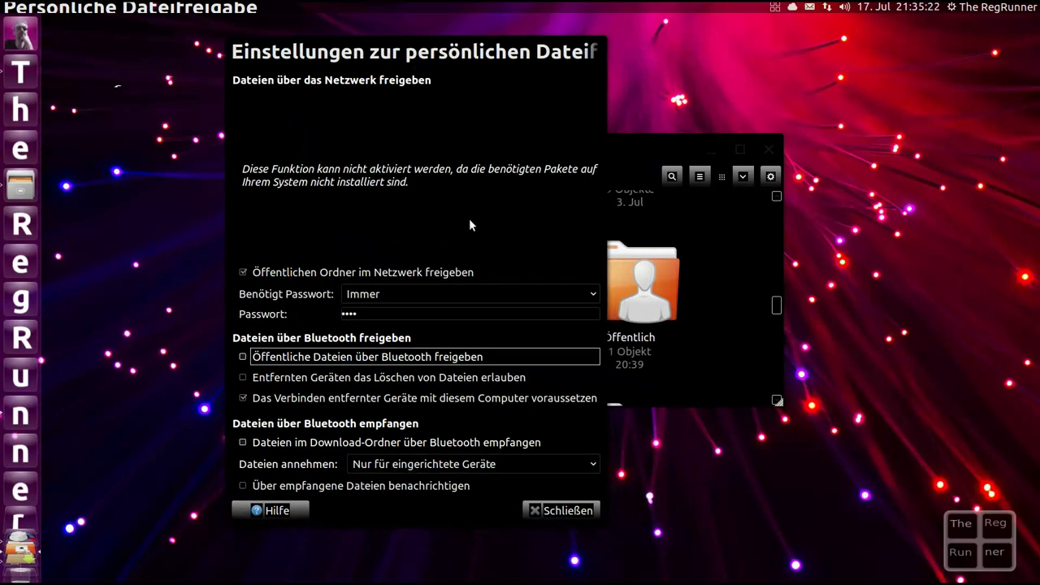
drag(438, 54, 273, 52)
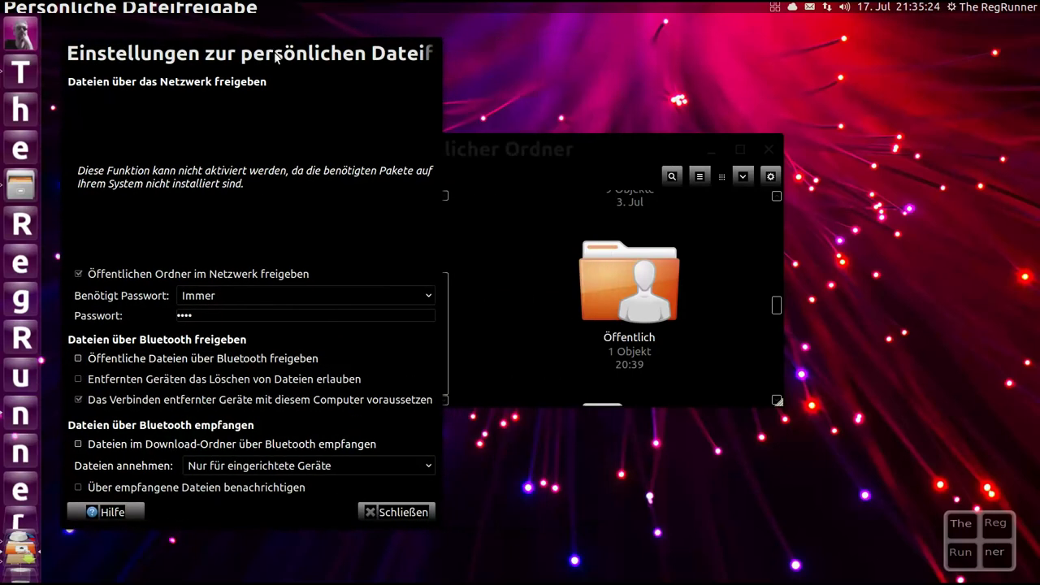
drag(498, 143, 726, 50)
drag(290, 59, 311, 65)
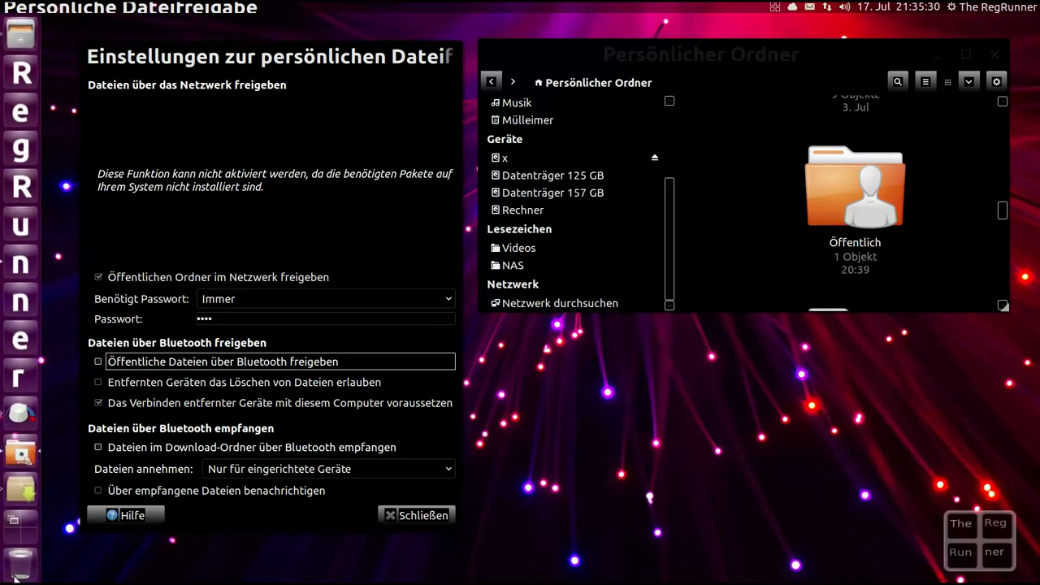
- Switch to the workspace with Synaptic-Paketverwaltung and examine the packages apache2.2-bin and apache2.2-common
click(16, 528)
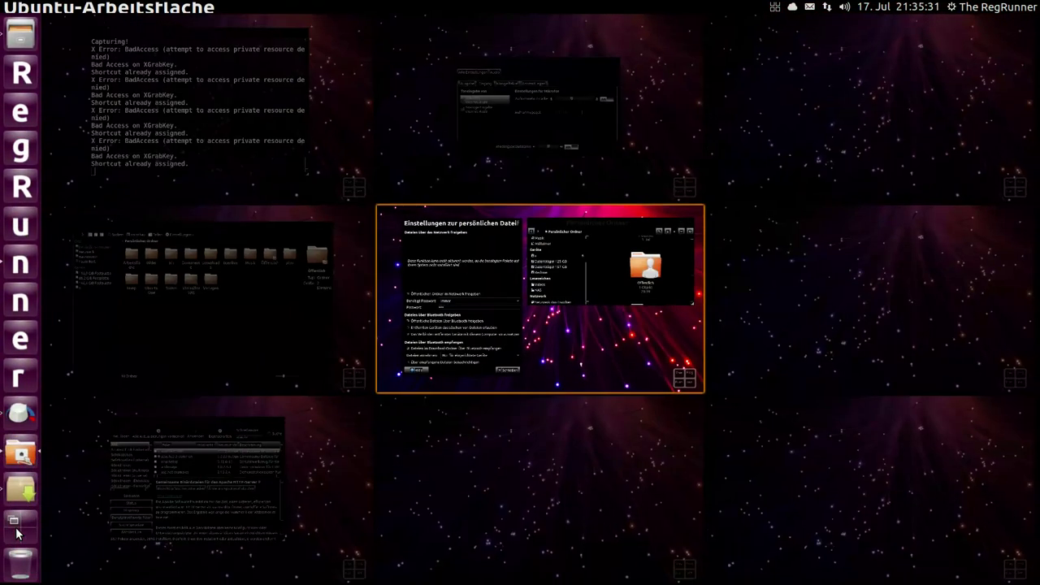
click(335, 500)
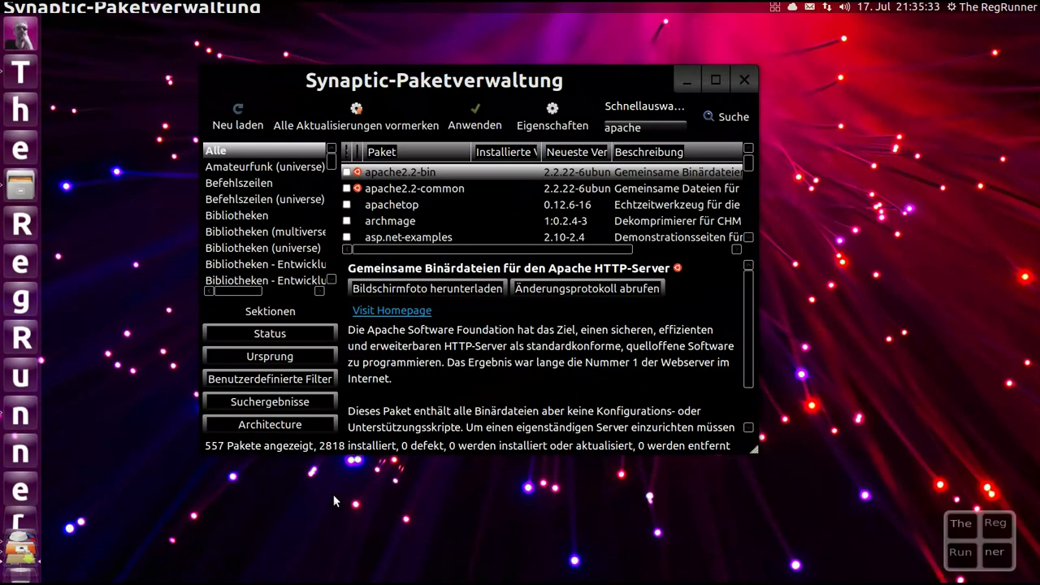
click(437, 188)
click(412, 173)
click(451, 190)
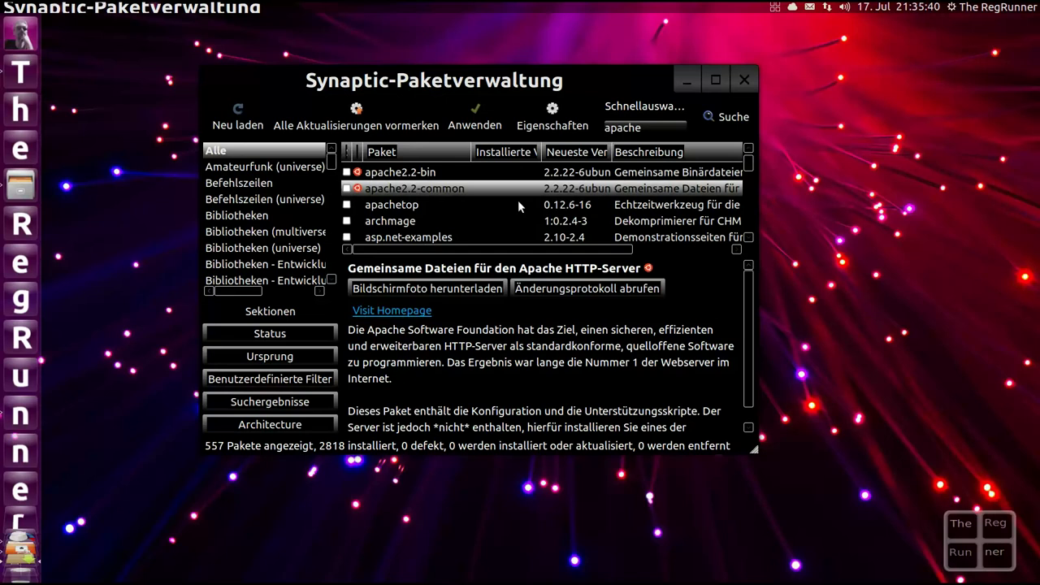
drag(483, 90, 482, 117)
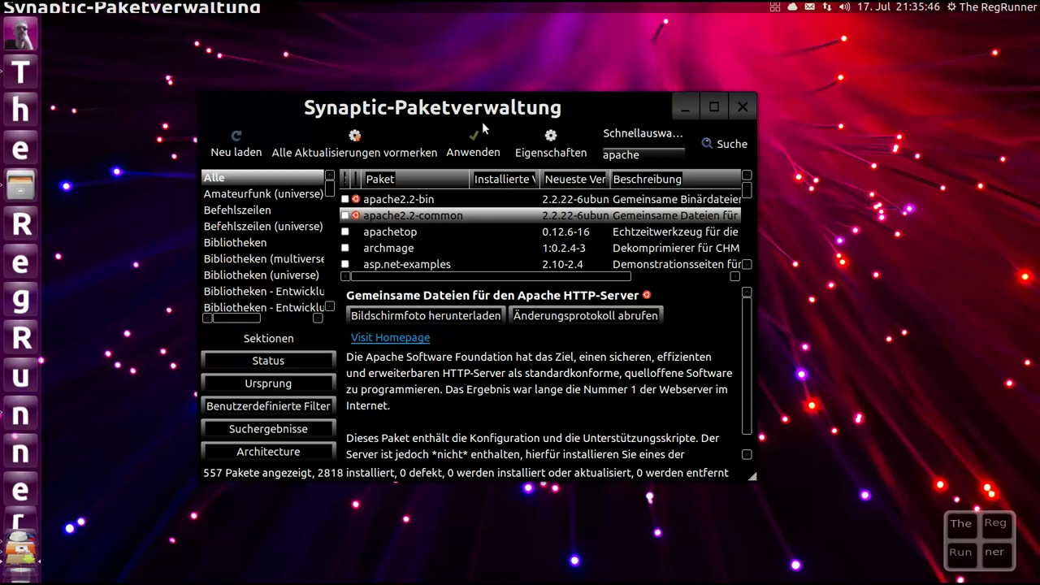
click(464, 201)
click(463, 216)
drag(483, 114, 485, 128)
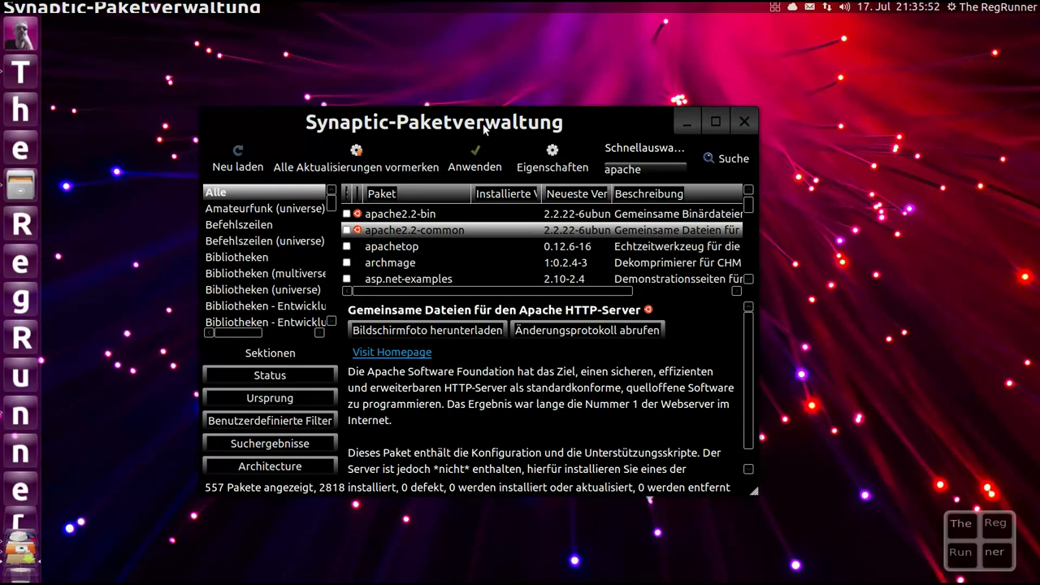
click(484, 214)
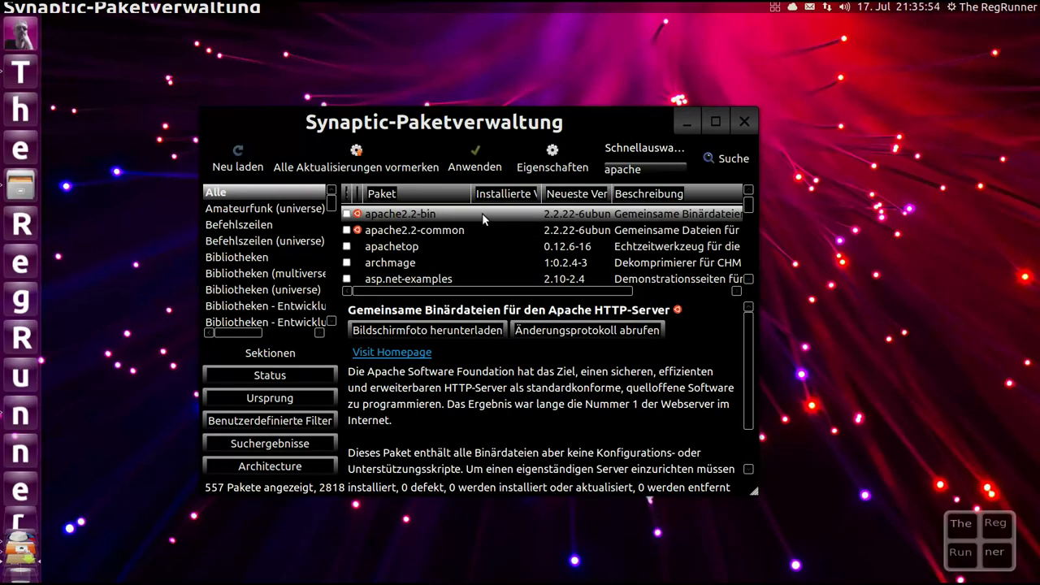
click(480, 233)
click(481, 218)
click(480, 231)
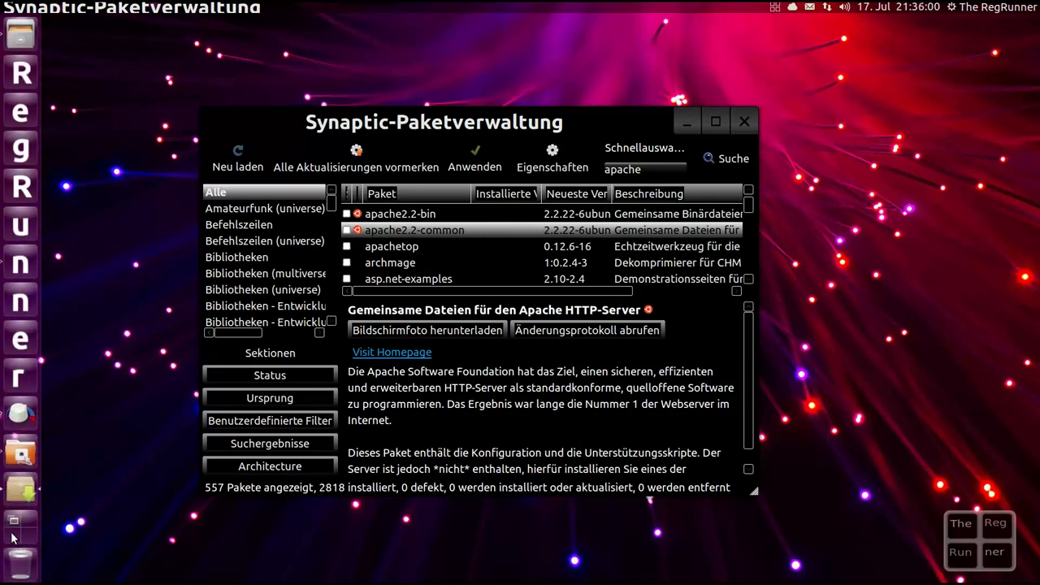
- Switch to the workspace that holds the Dolphin file manager with the Persönlicher Ordner folder
click(14, 521)
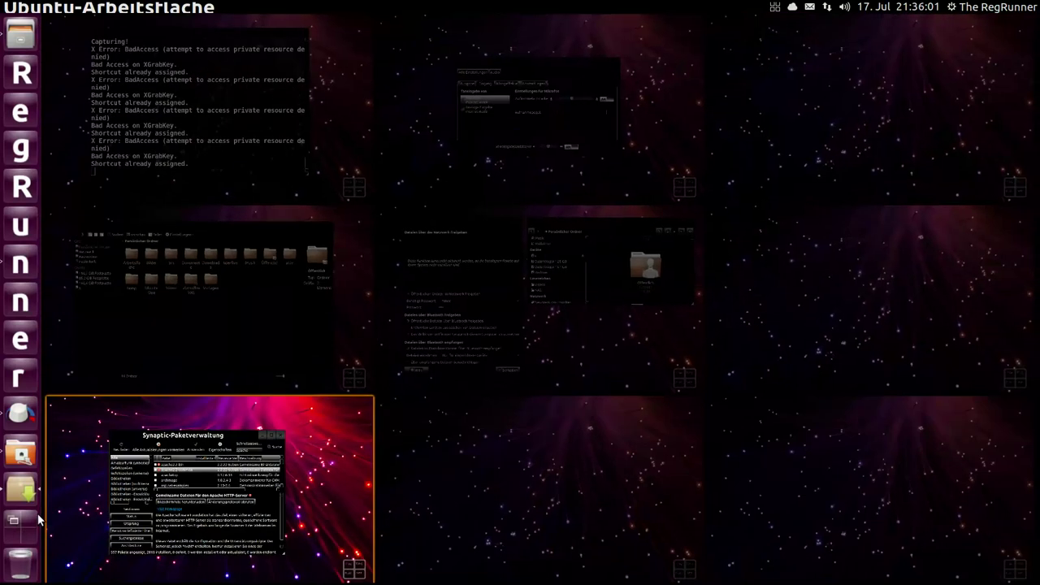
click(300, 328)
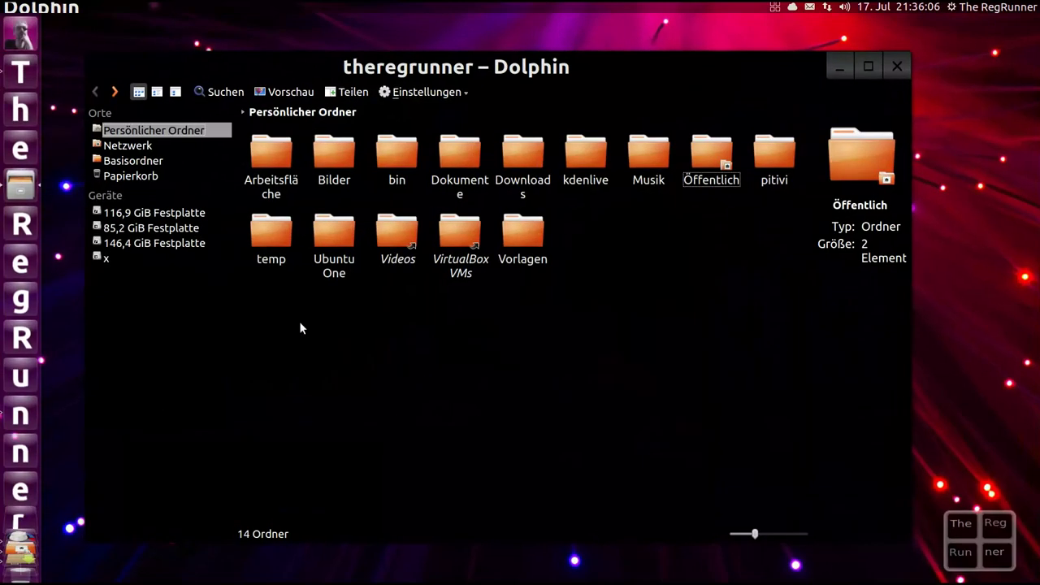
drag(528, 68, 542, 61)
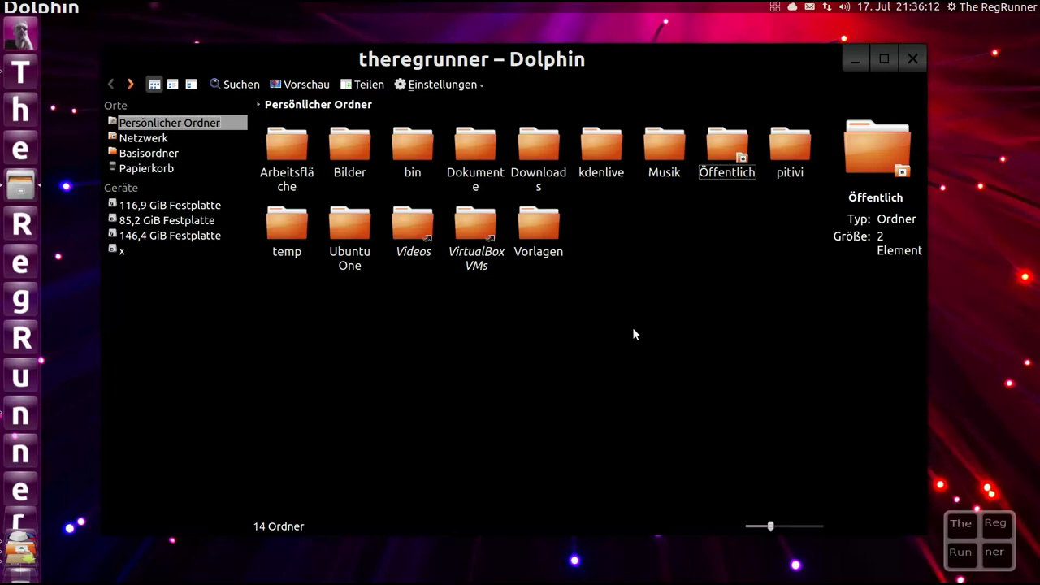
drag(635, 53, 642, 64)
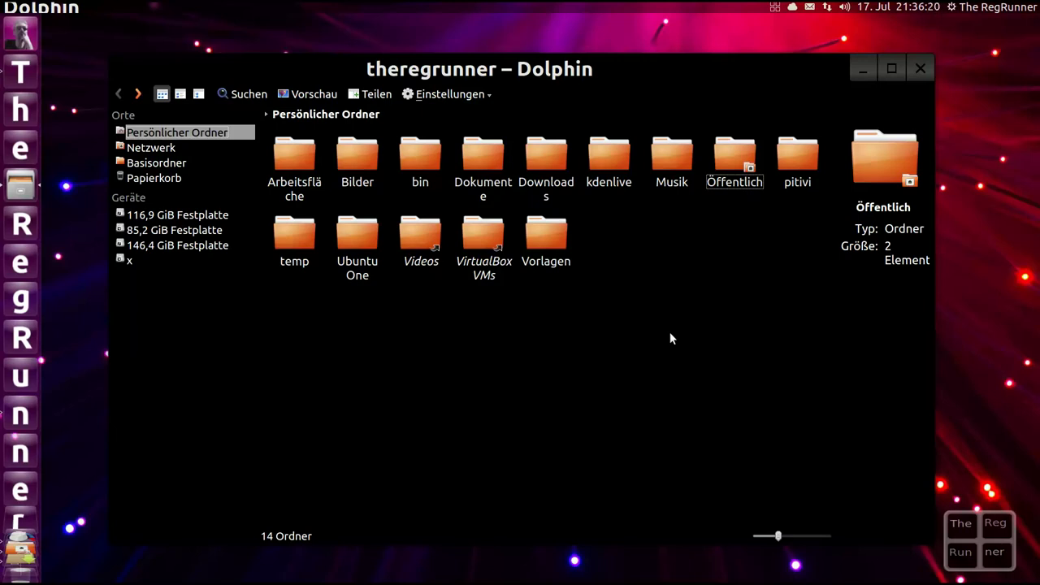
mouse_move(632, 74)
mouse_down()
mouse_move(623, 69)
mouse_move(633, 76)
mouse_up()
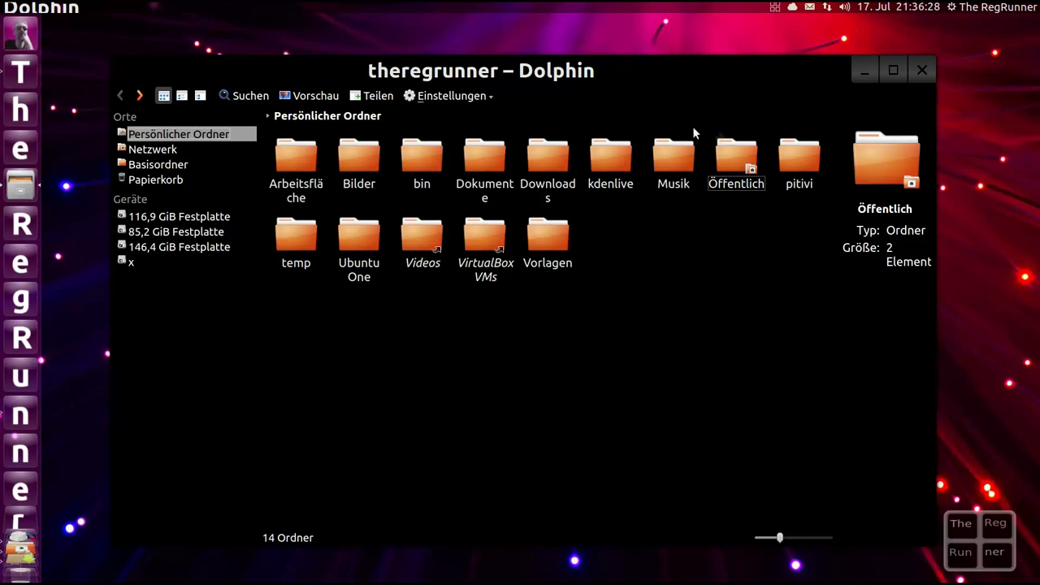
- Open the properties of the Öffentlich folder and move the Dolphin main window out from behind the dialog
right_click(730, 154)
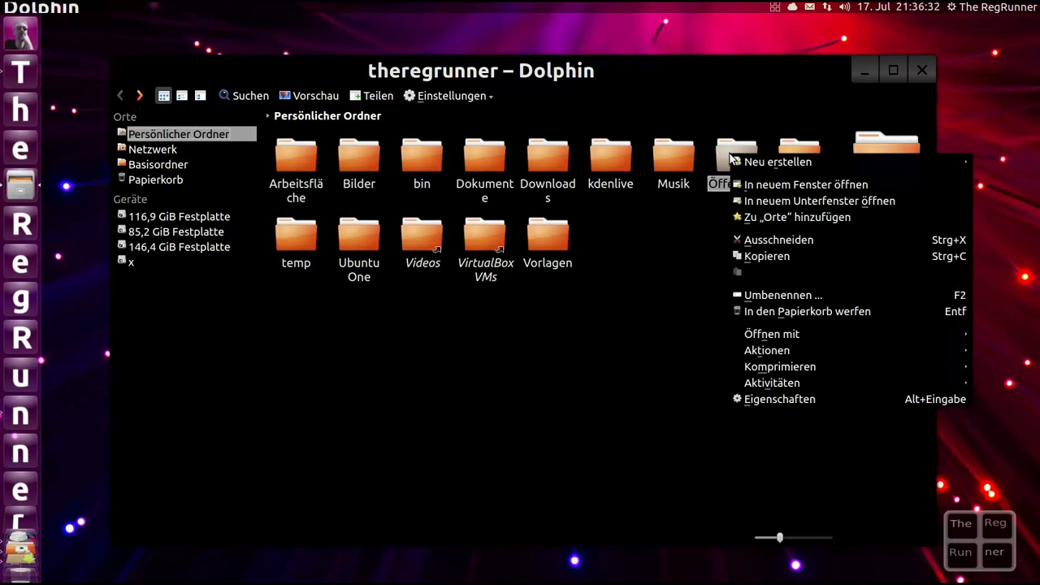
click(823, 400)
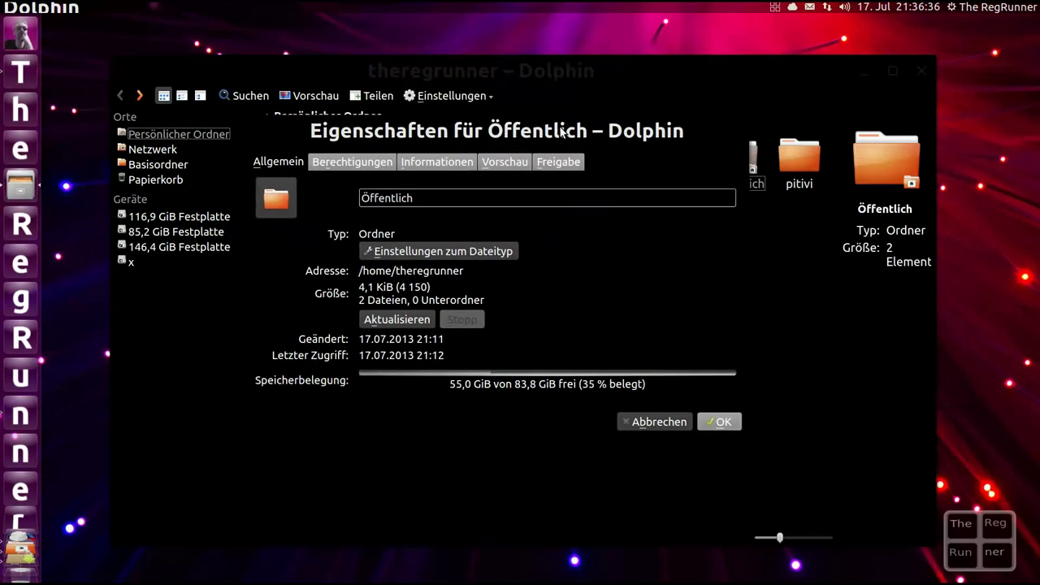
click(863, 72)
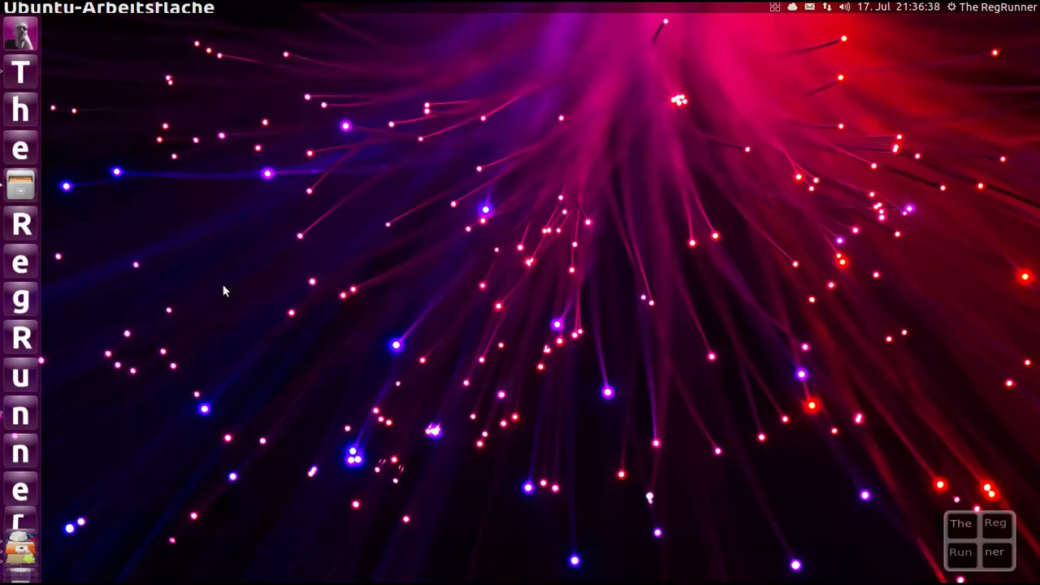
click(31, 190)
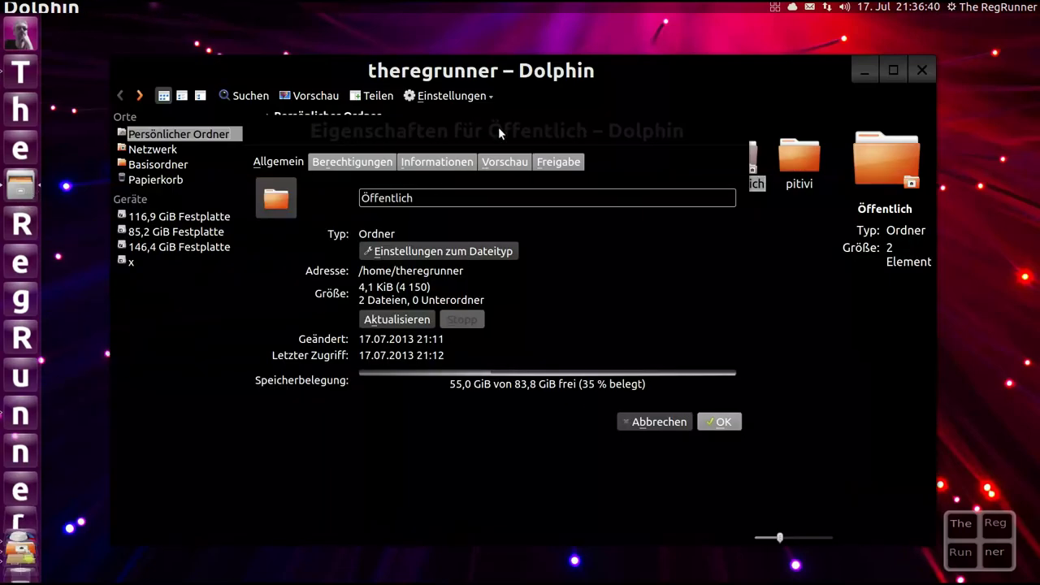
drag(624, 130, 618, 46)
drag(782, 70, 742, 529)
click(606, 147)
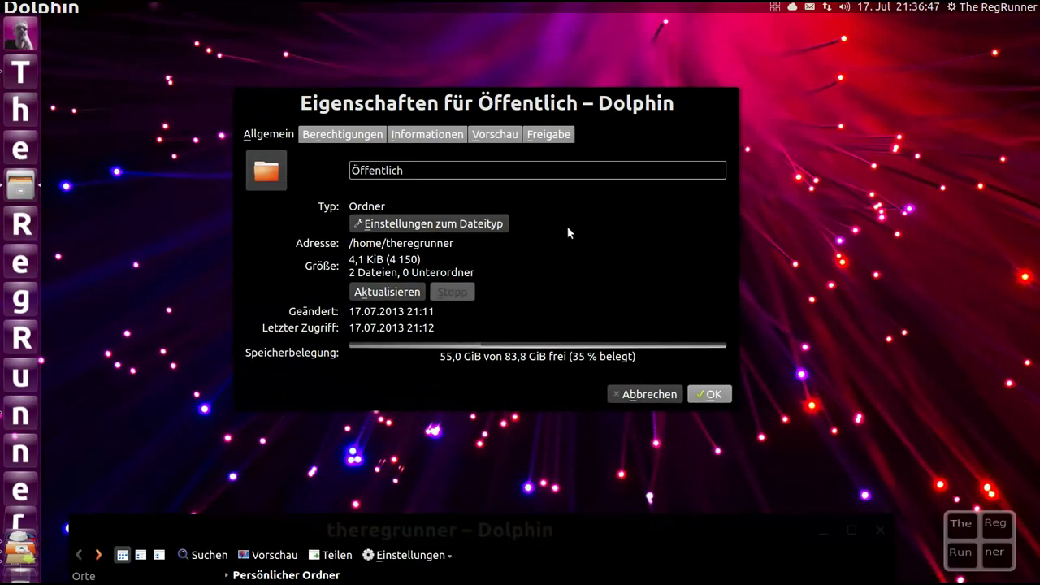
- Examine the Öffentlich folder's Freigabe settings, including Samba sharing, guest login and the access levels offered for Everyone
click(544, 136)
drag(539, 108, 550, 113)
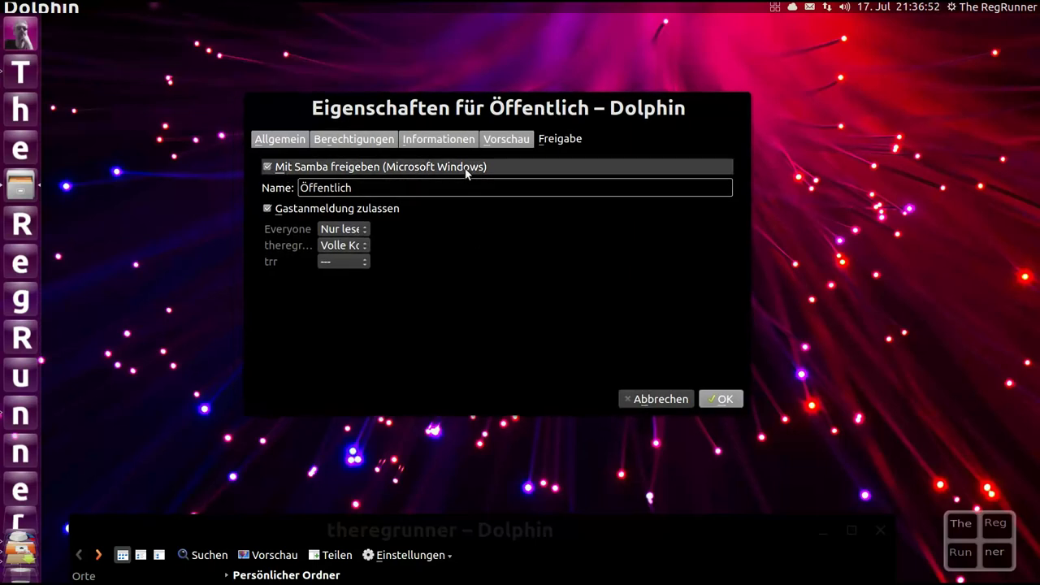
drag(559, 102, 588, 103)
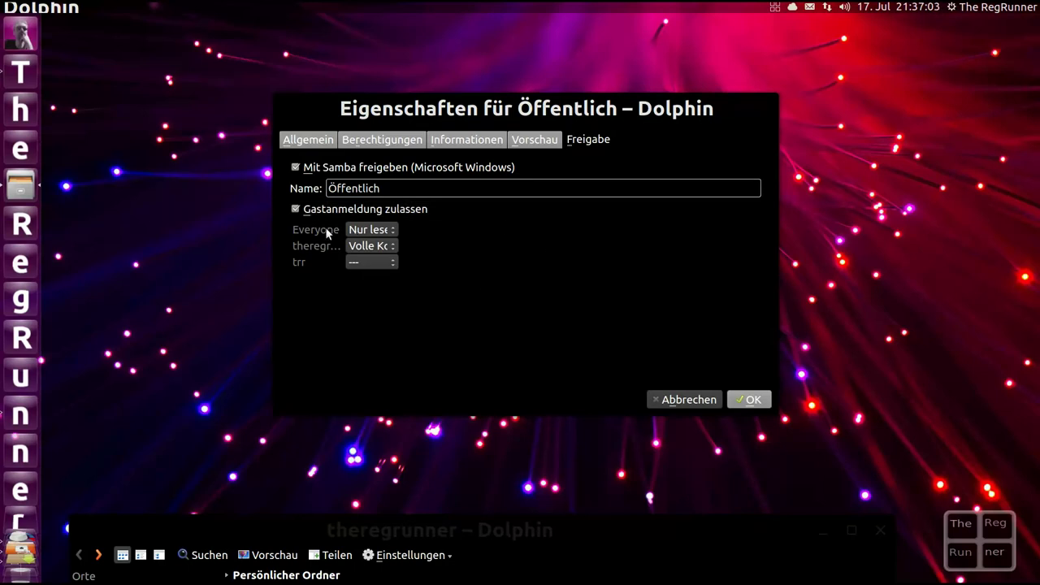
click(391, 230)
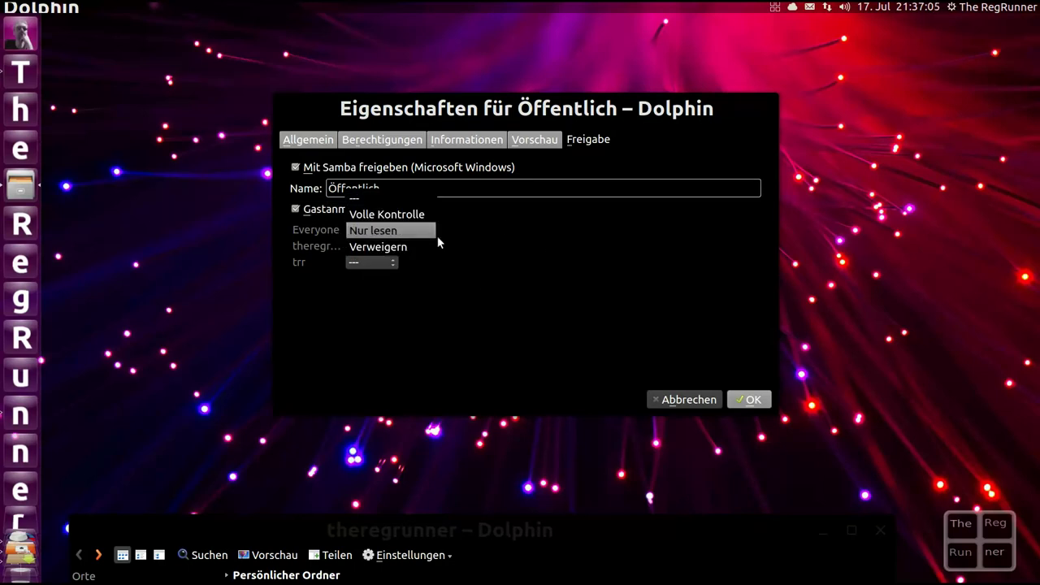
click(488, 264)
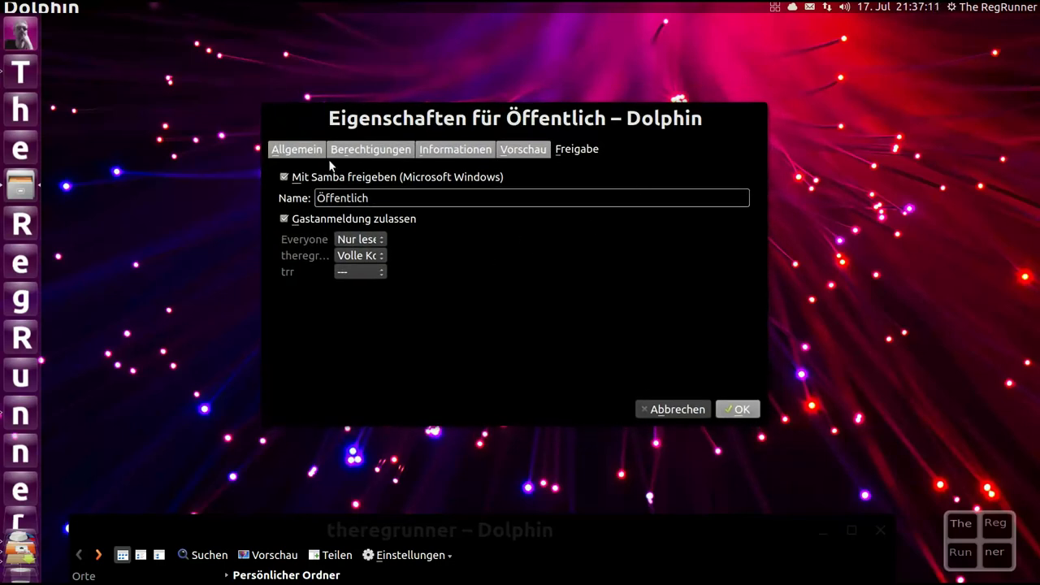
drag(600, 121, 595, 126)
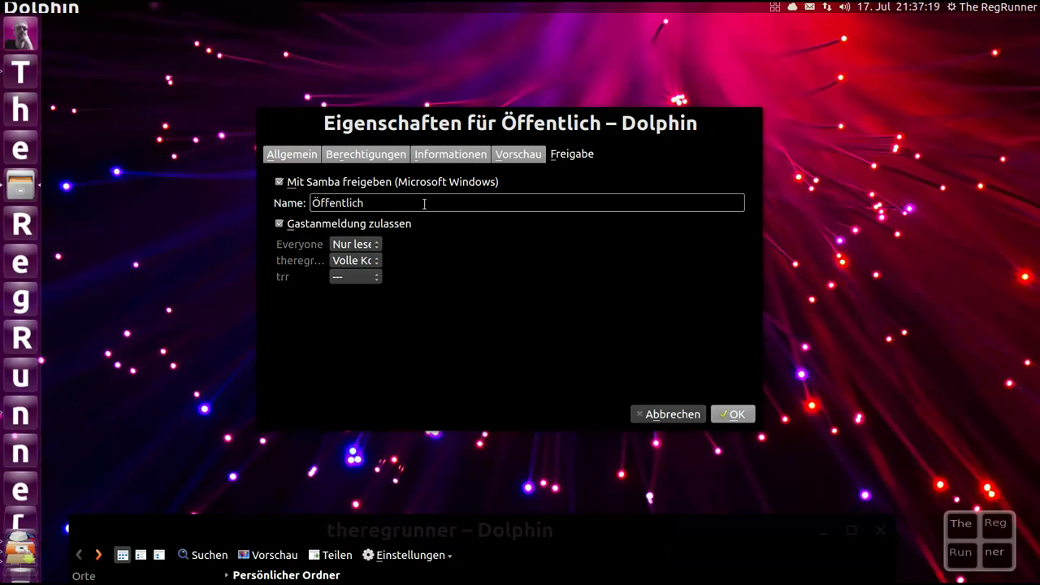
drag(470, 123, 470, 109)
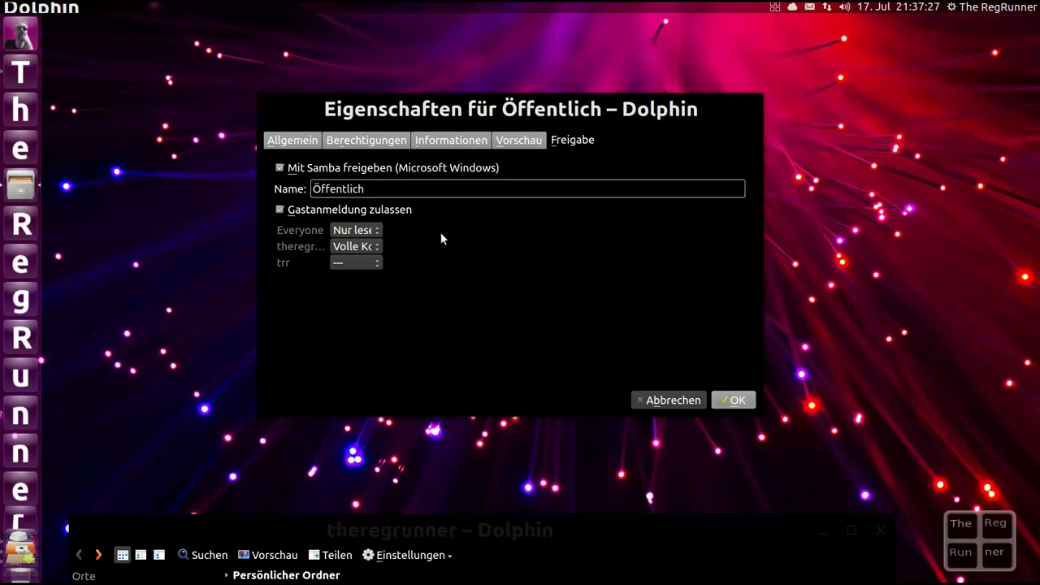
key(alt)
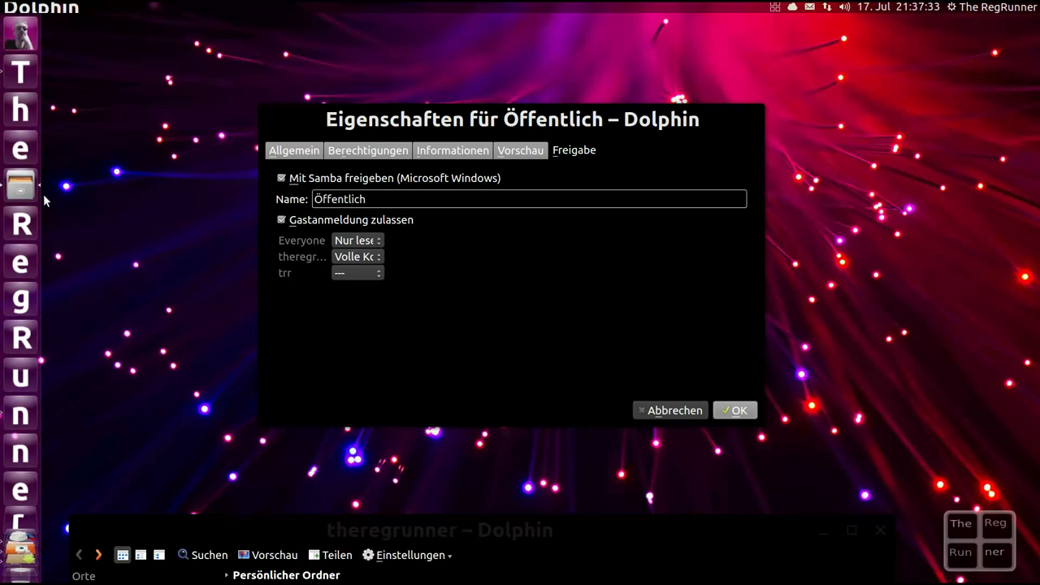
- Switch to the workspace with the personal file sharing settings and close that settings dialog
scroll(18, 488, down, 3)
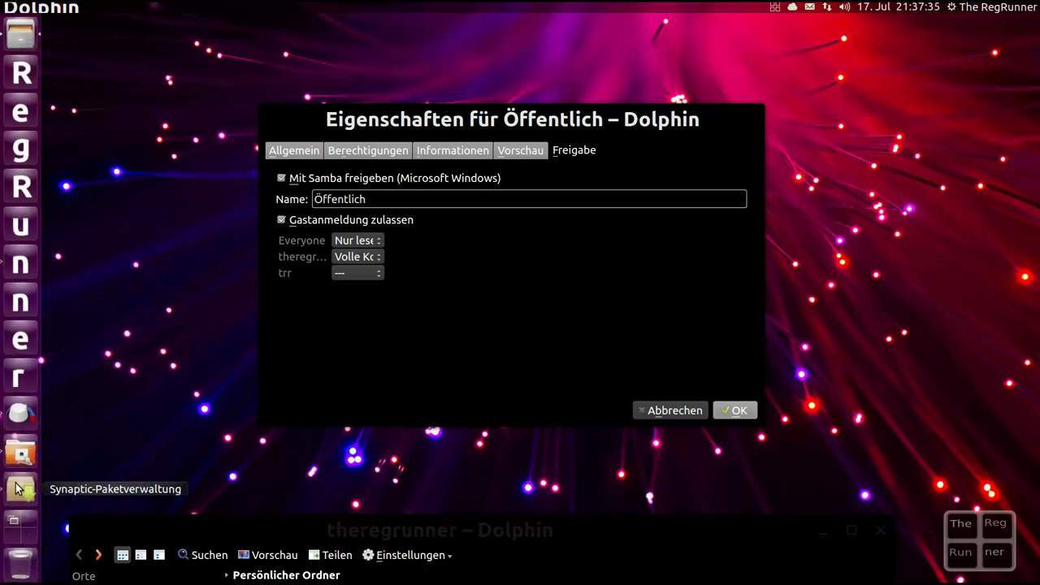
click(16, 522)
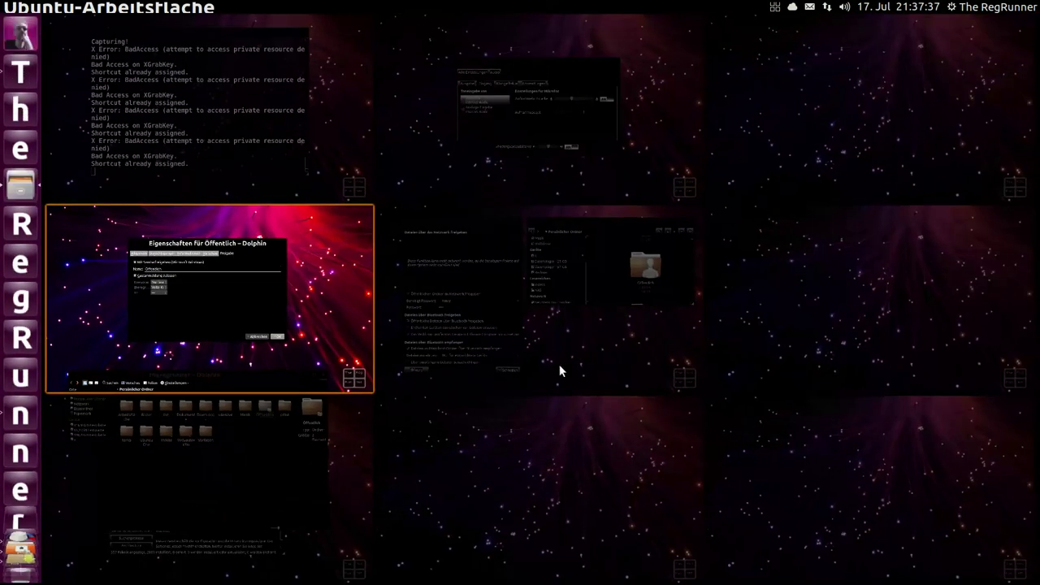
click(611, 257)
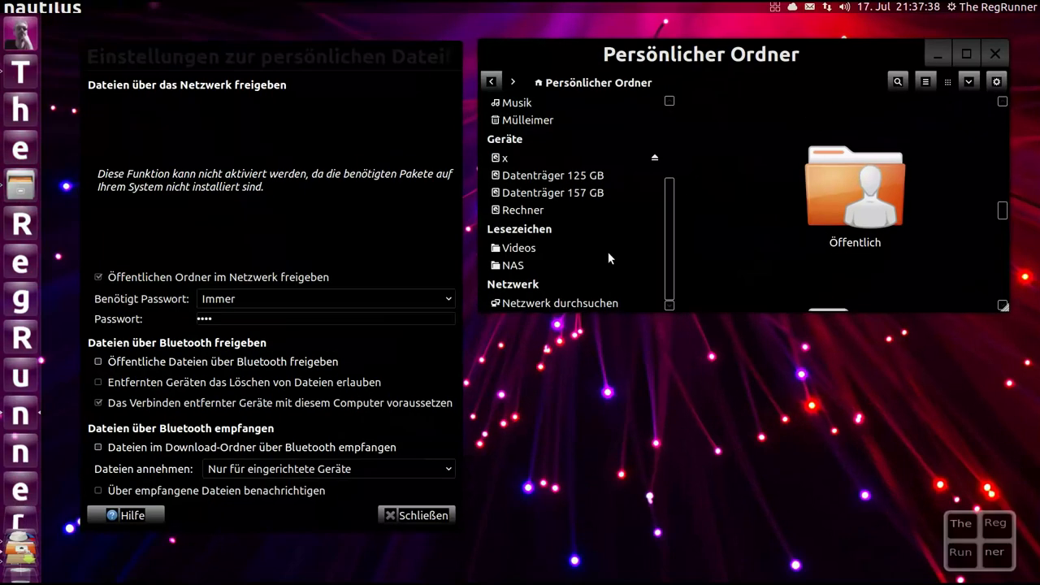
click(318, 86)
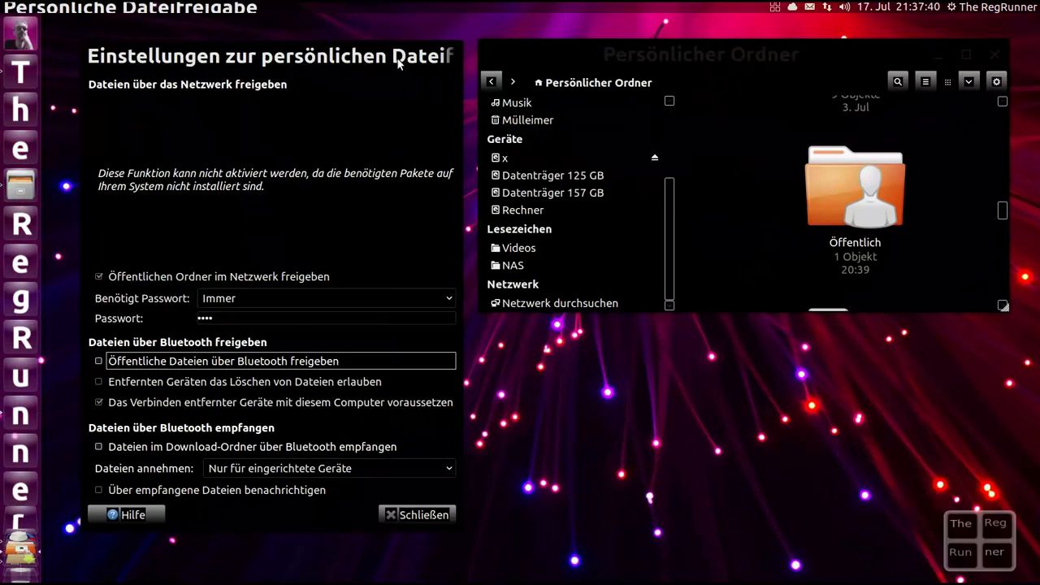
click(416, 514)
- Move the Persönlicher Ordner window toward the middle of the desktop and enlarge it
drag(743, 70, 413, 79)
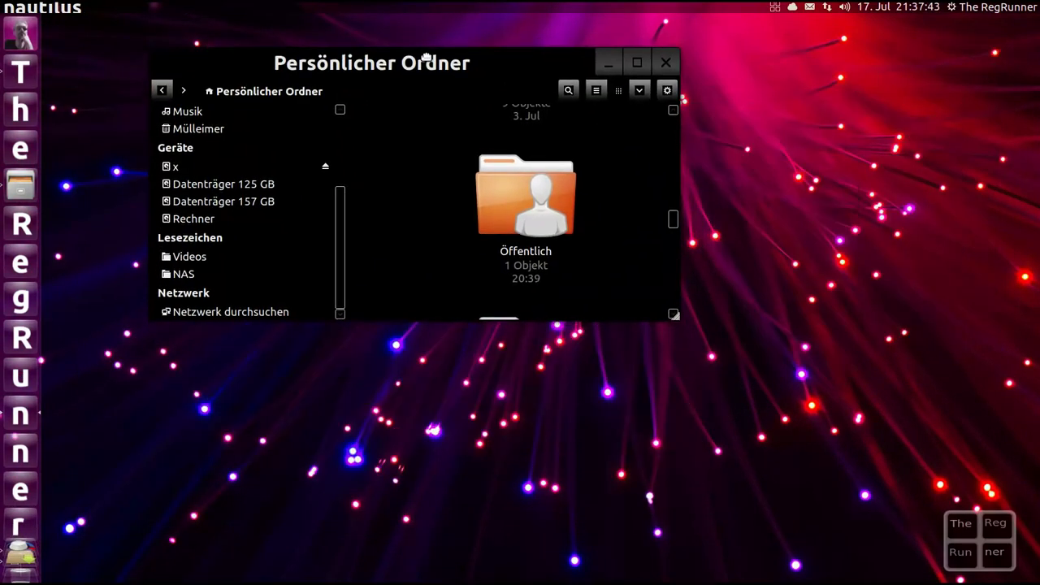
drag(673, 324, 891, 524)
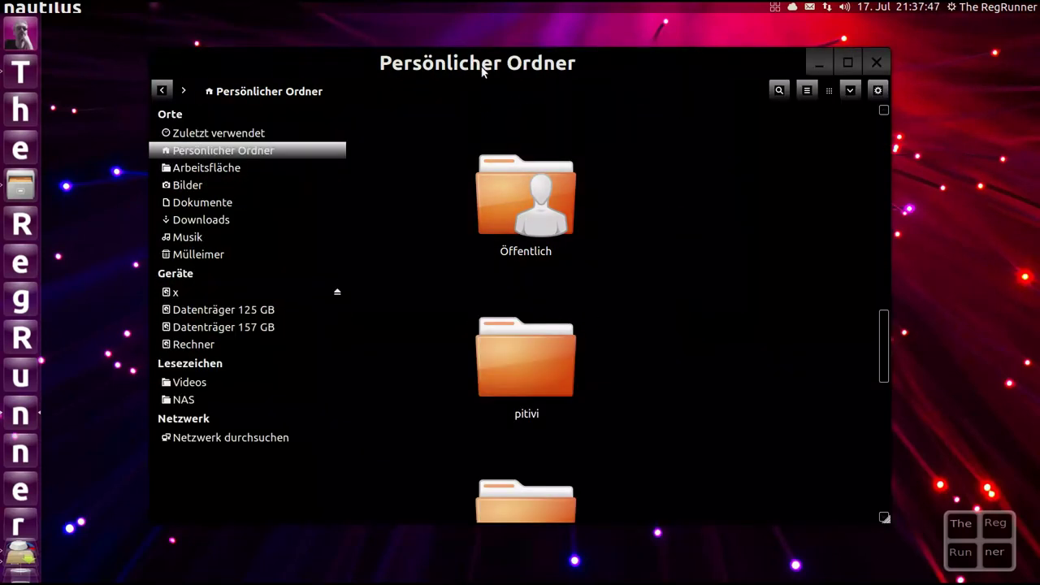
drag(483, 71, 503, 69)
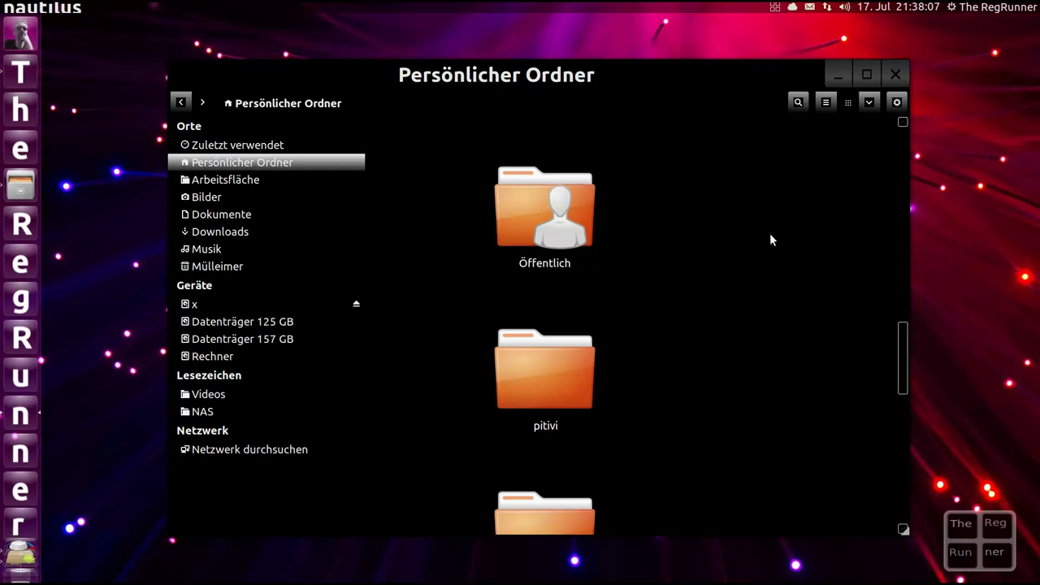
drag(523, 79, 526, 80)
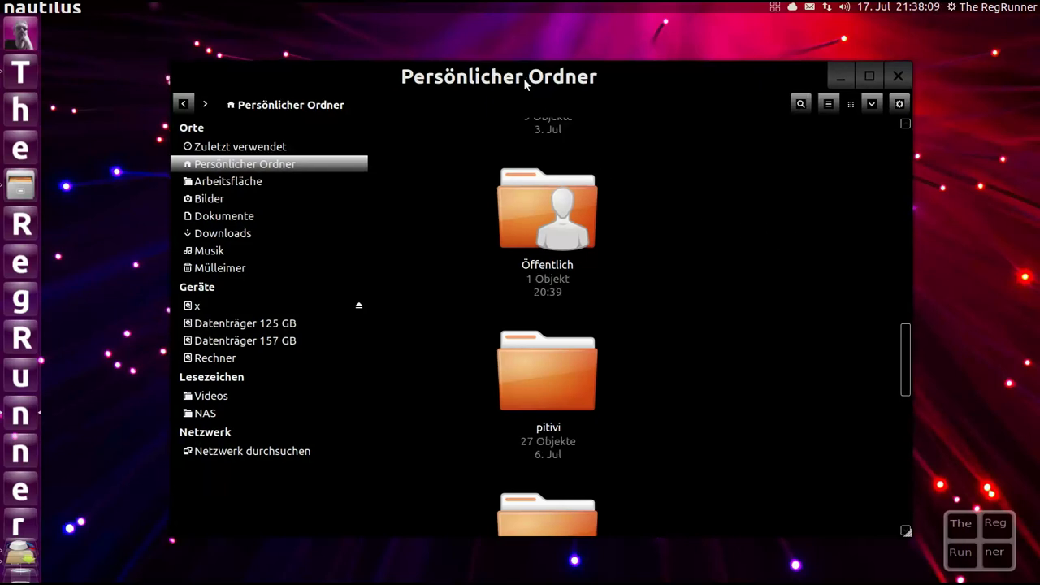
- Start a server connection from the file manager and enter the server address smb://192.168.0.20/
click(45, 10)
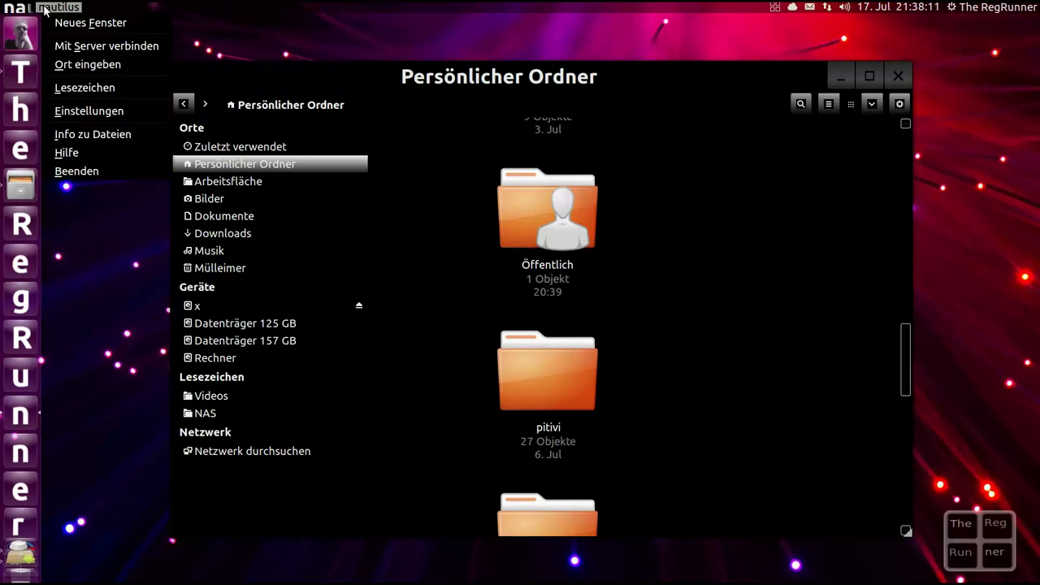
click(91, 47)
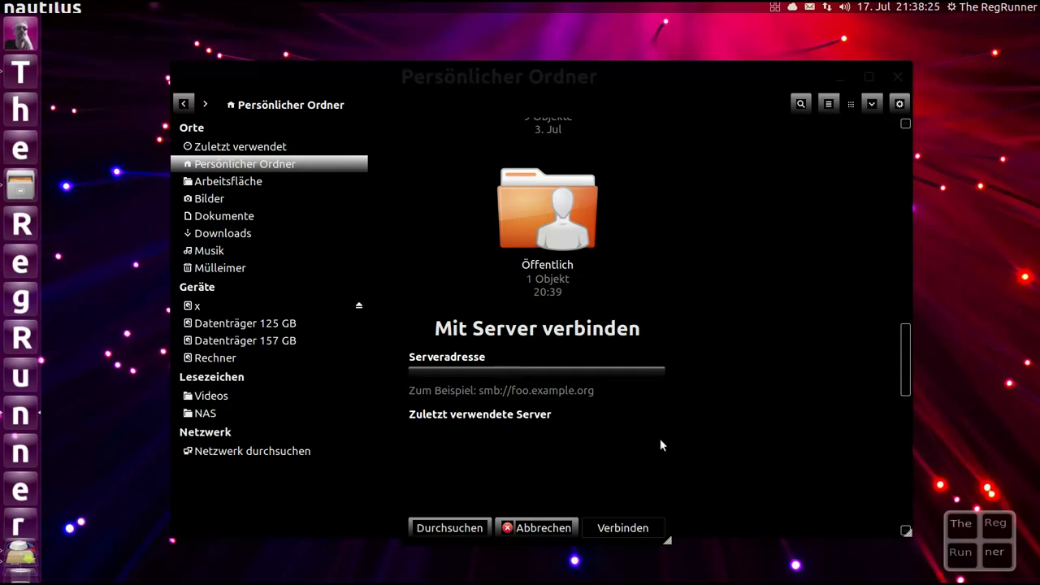
text(smb:)
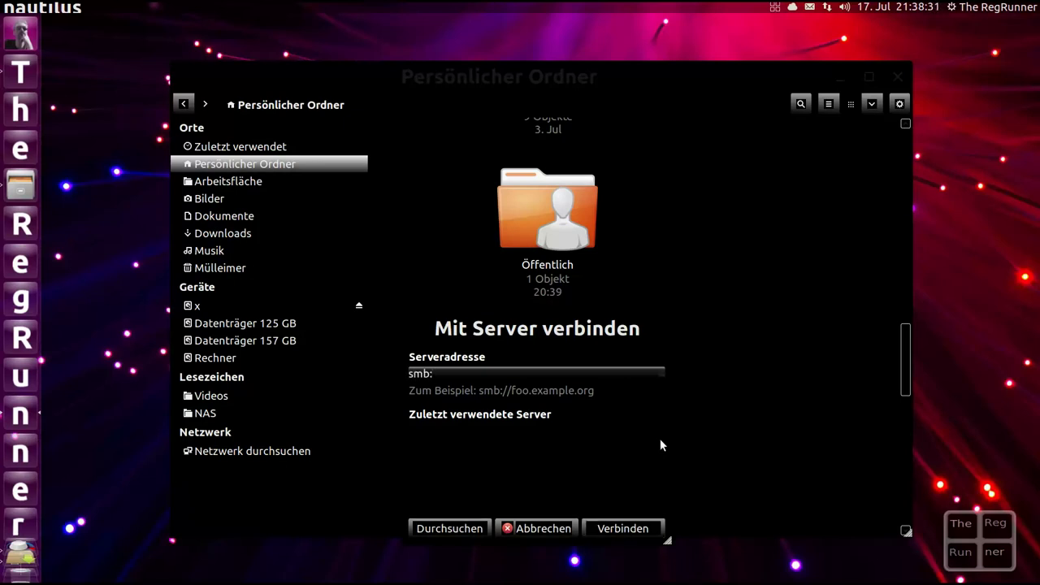
text(//)
text(192.168.0.20)
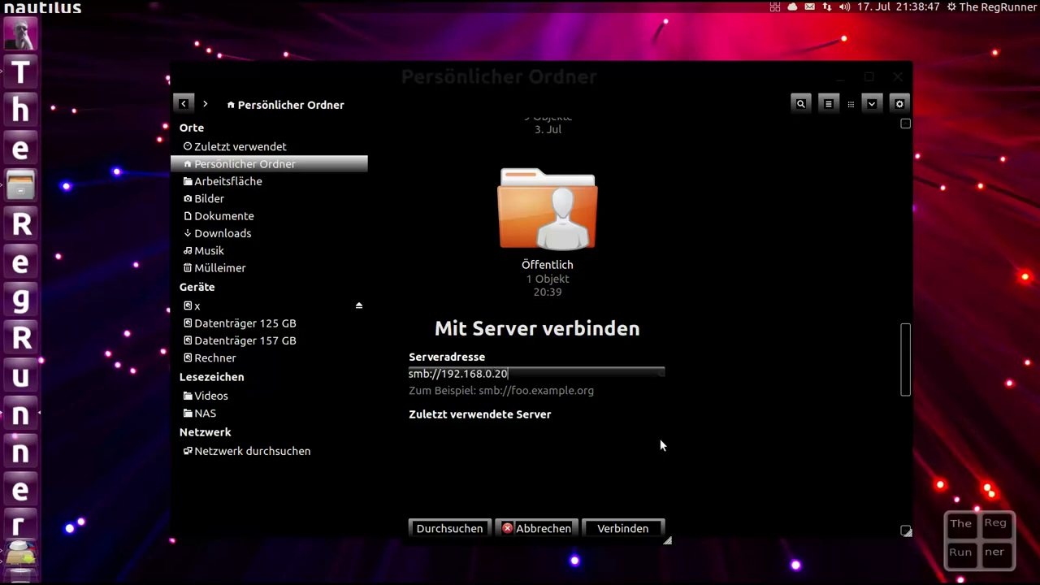
text(/)
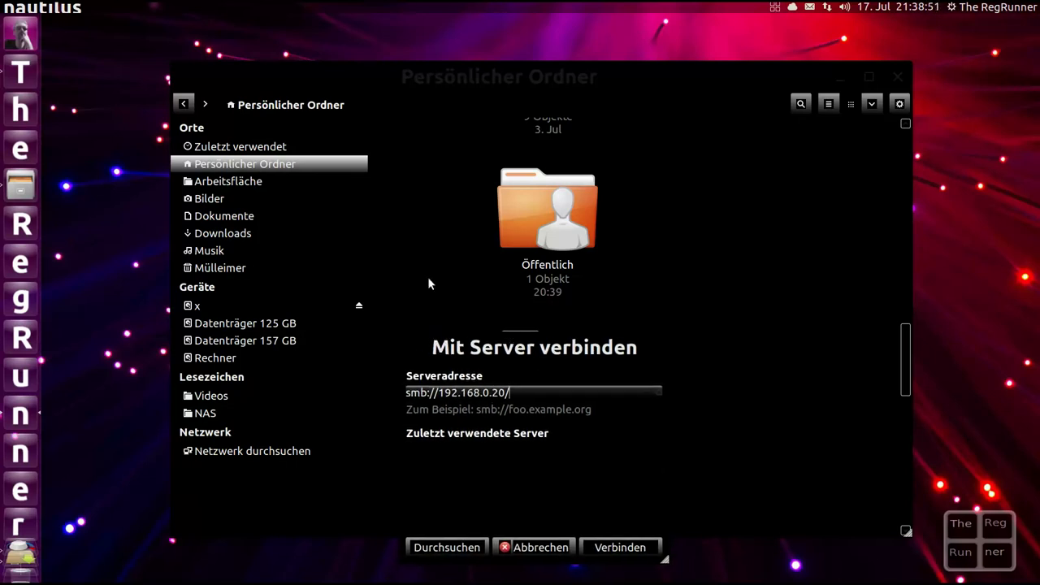
- Enter the ifconfig command in a new terminal window and close the terminal without running it
click(18, 74)
text(ifconfig)
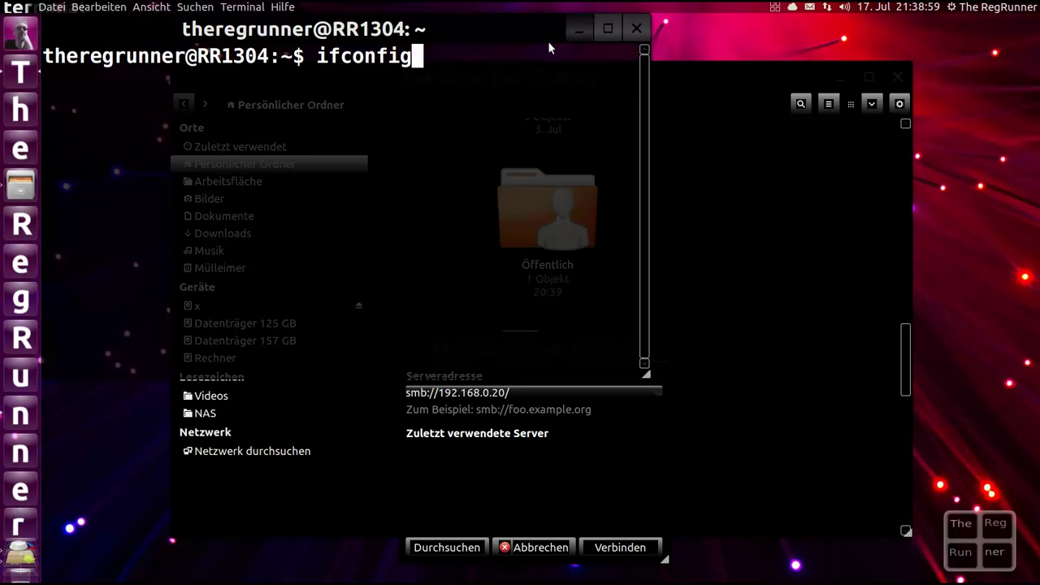
click(636, 28)
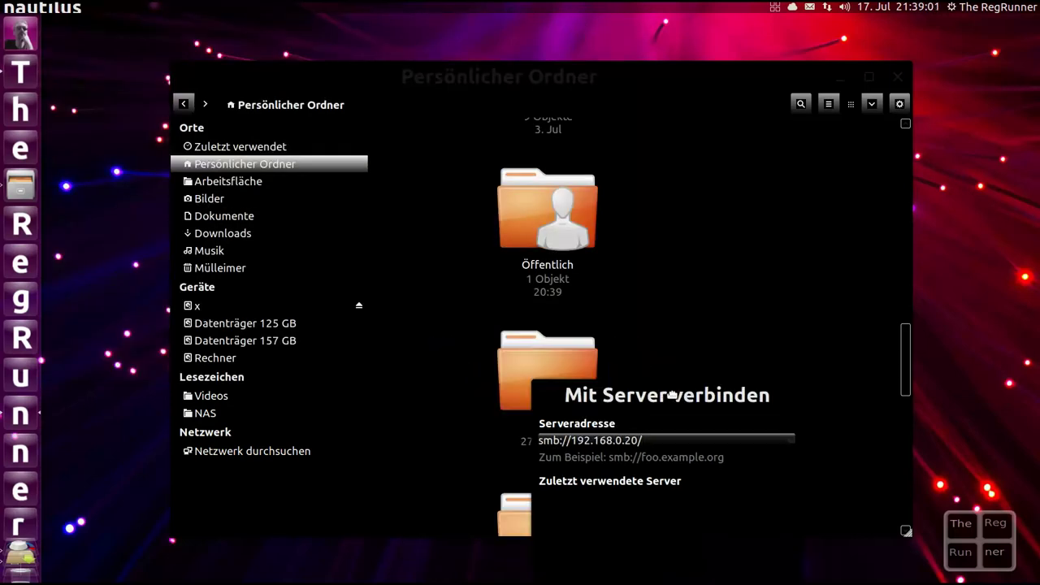
- Separate the Persönlicher Ordner window from the server dialog, extend the server address to smb://192.168.0.20/öffentlich and connect
drag(727, 84, 441, 89)
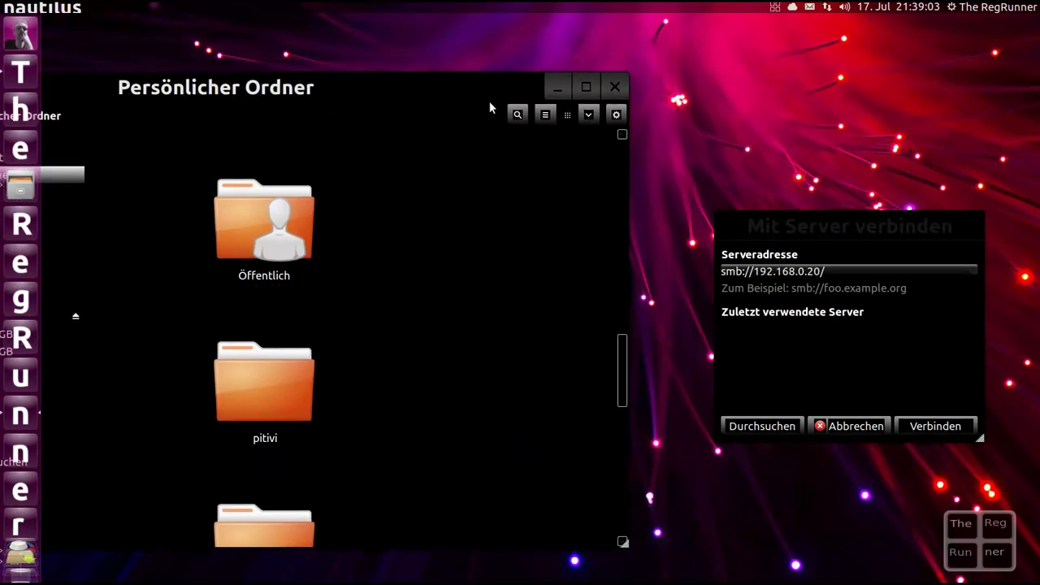
drag(853, 218, 782, 94)
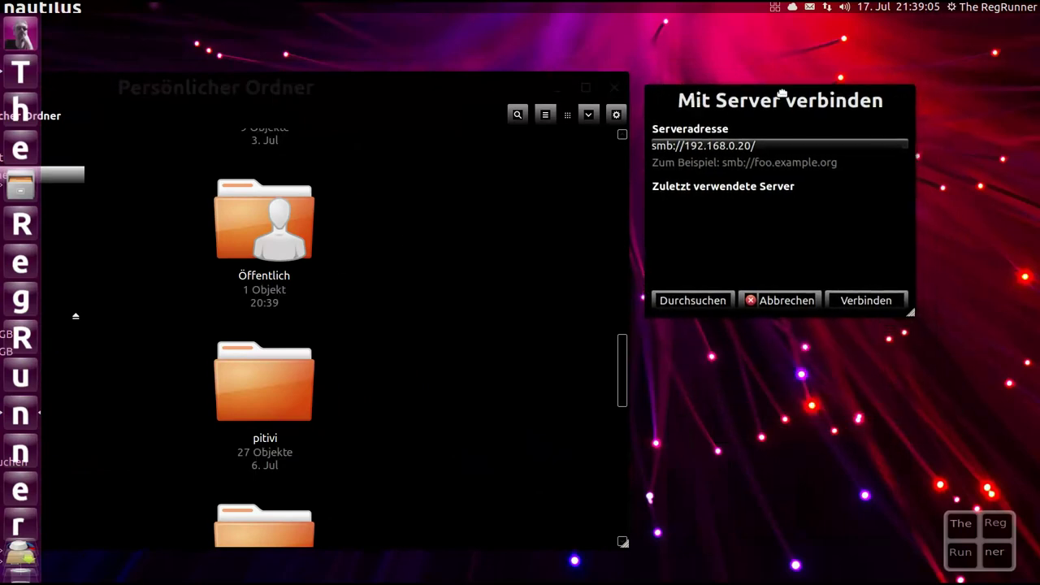
drag(766, 146, 660, 146)
key(End)
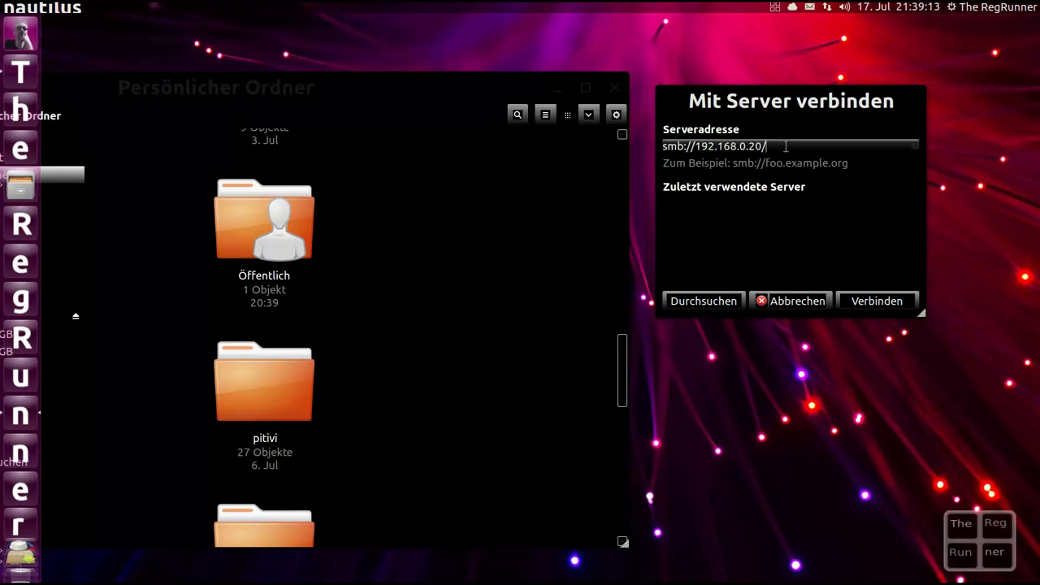
text(öffentlich)
click(878, 303)
- Move the window of the connected öffentlich share into view and examine its contents, including Test.txt
drag(466, 98, 661, 49)
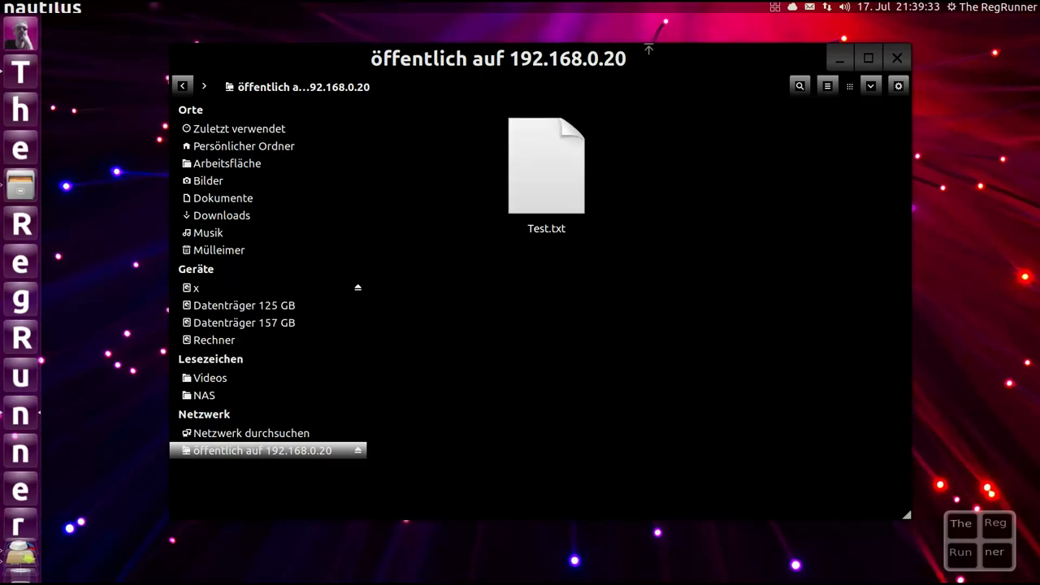
drag(649, 51, 627, 51)
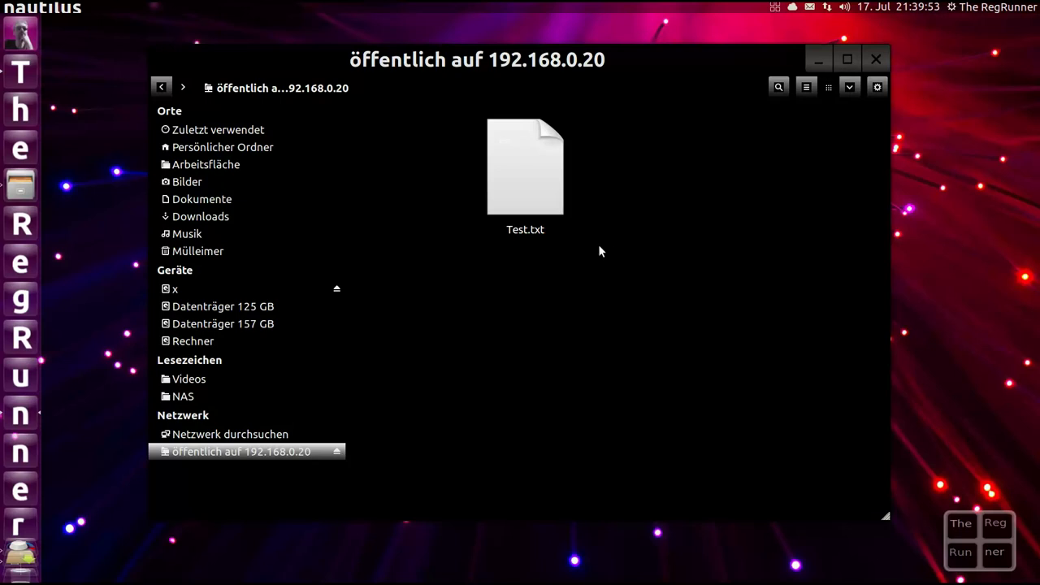
right_click(546, 280)
mouse_move(649, 306)
click(589, 222)
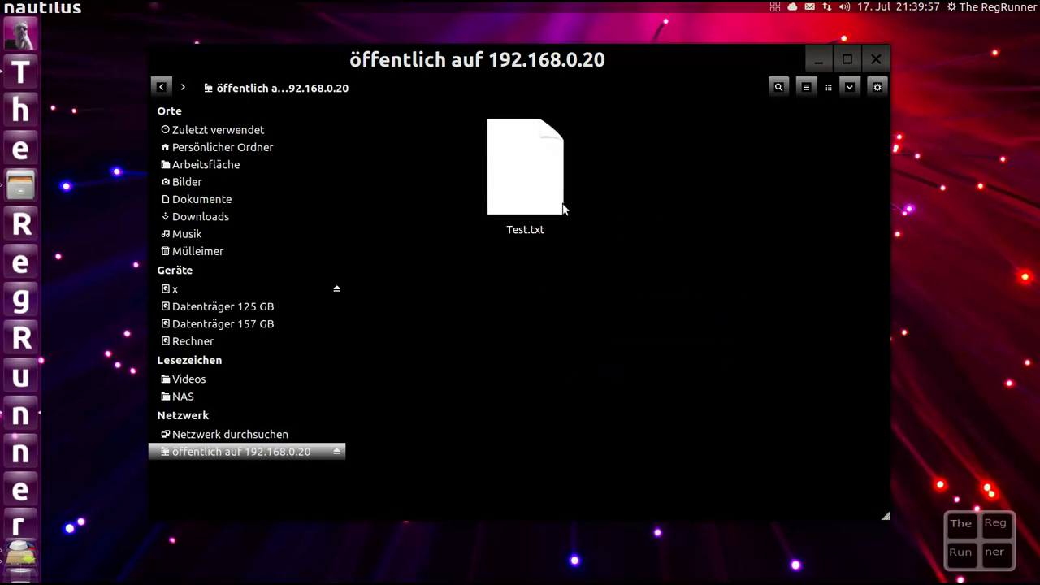
click(537, 175)
click(750, 250)
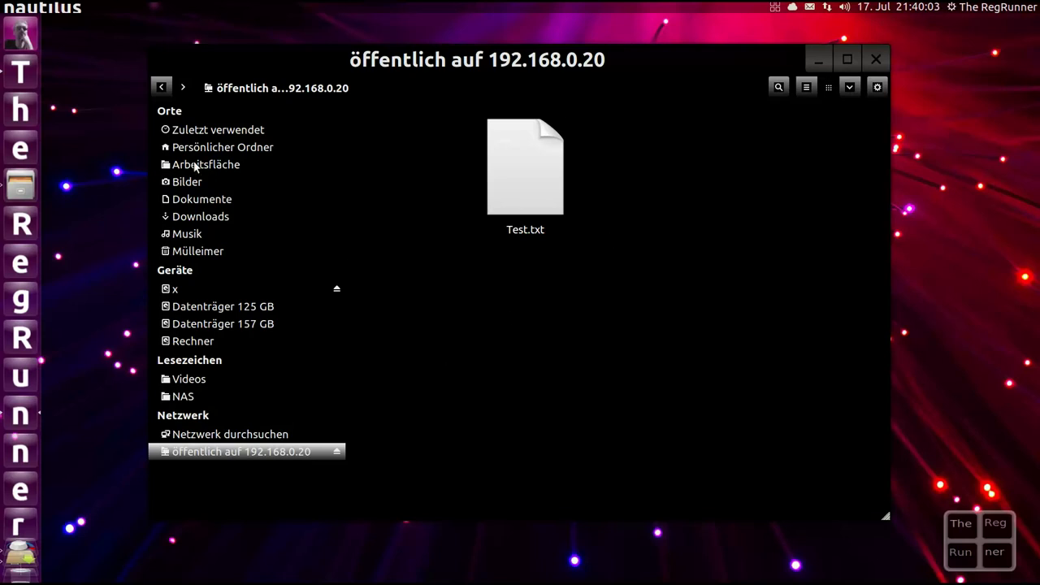
- Open the local Öffentlich folder in Persönlicher Ordner to compare its contents with the network share
click(225, 152)
scroll(686, 285, down, 8)
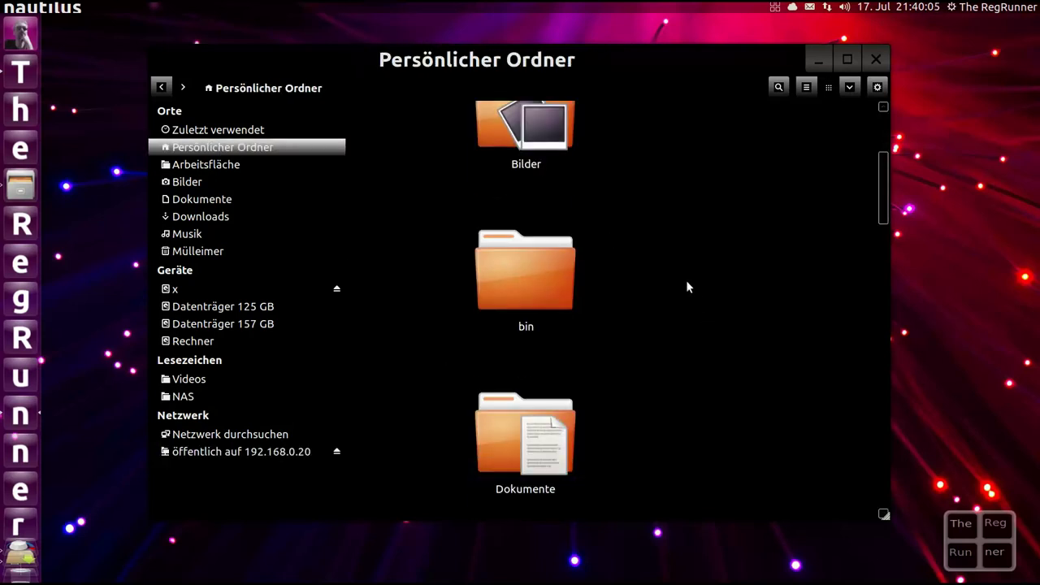
scroll(682, 289, down, 5)
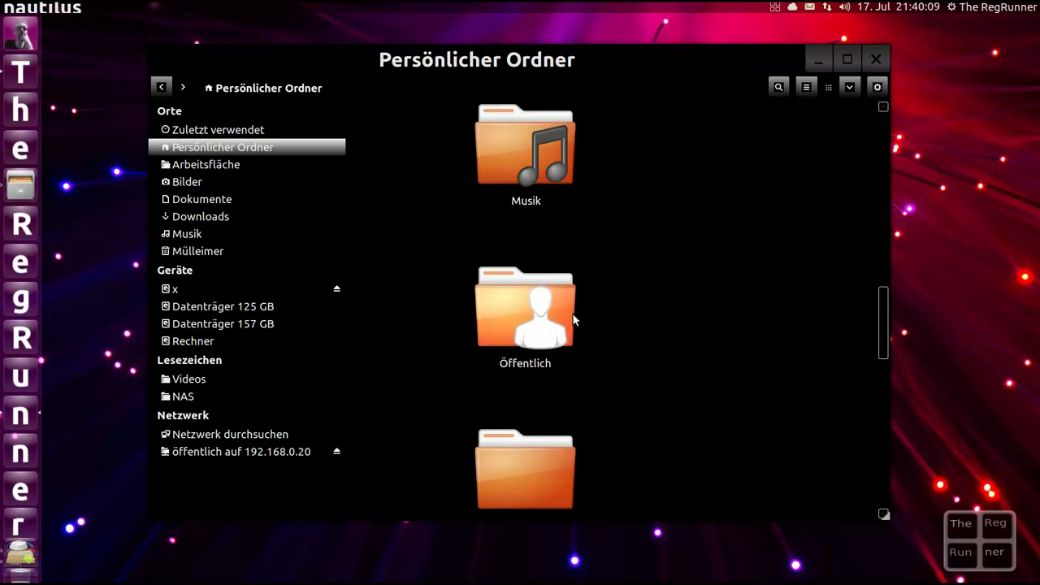
double_click(555, 309)
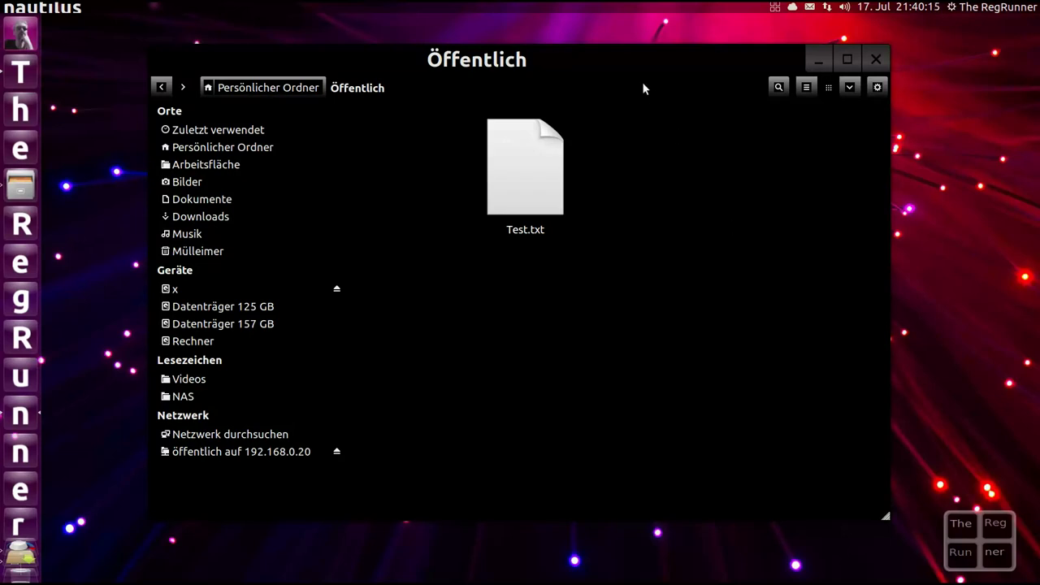
drag(630, 56, 627, 78)
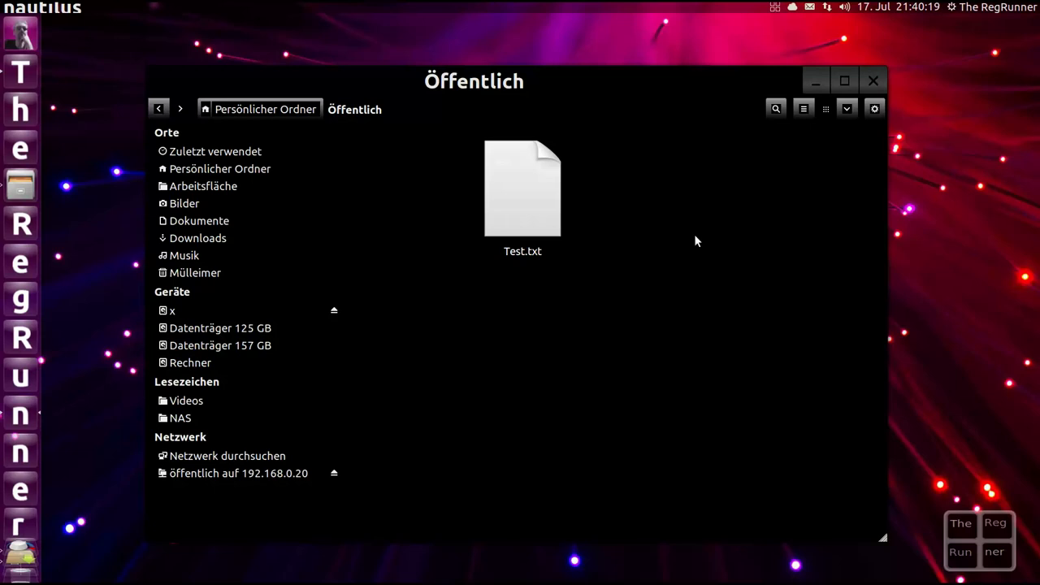
drag(612, 81, 617, 84)
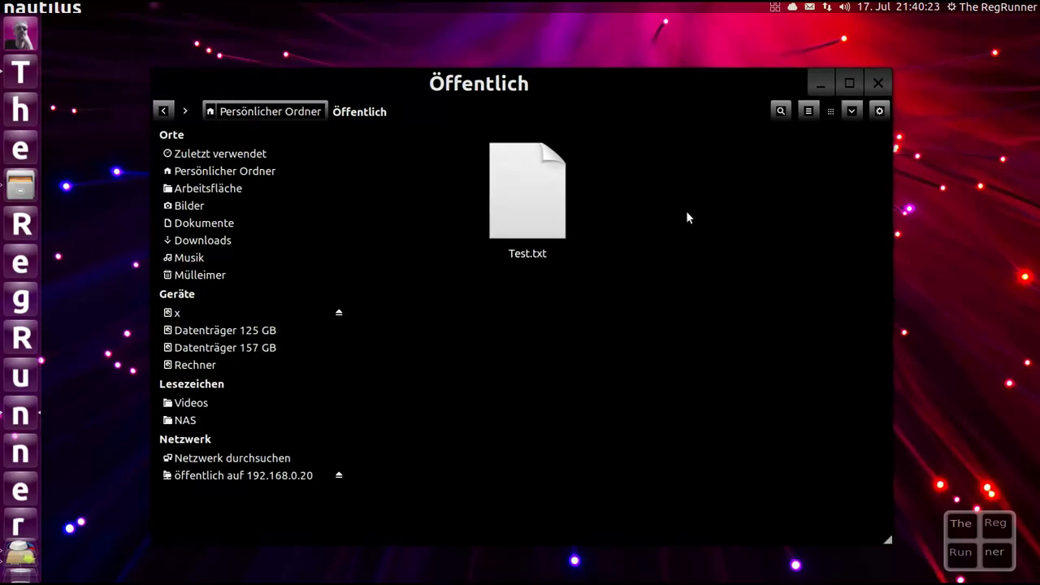
drag(607, 66, 599, 66)
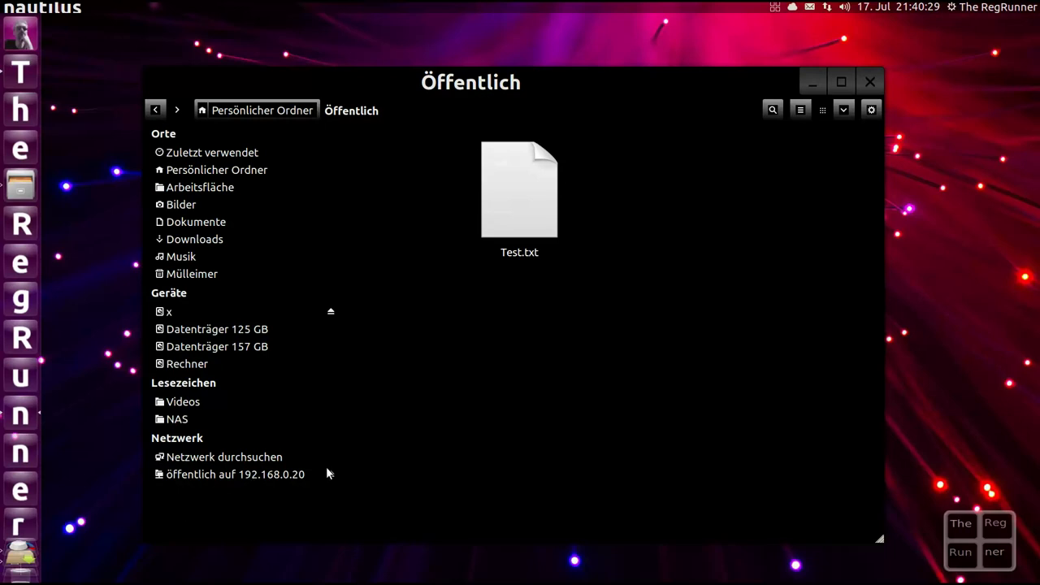
drag(654, 84, 662, 81)
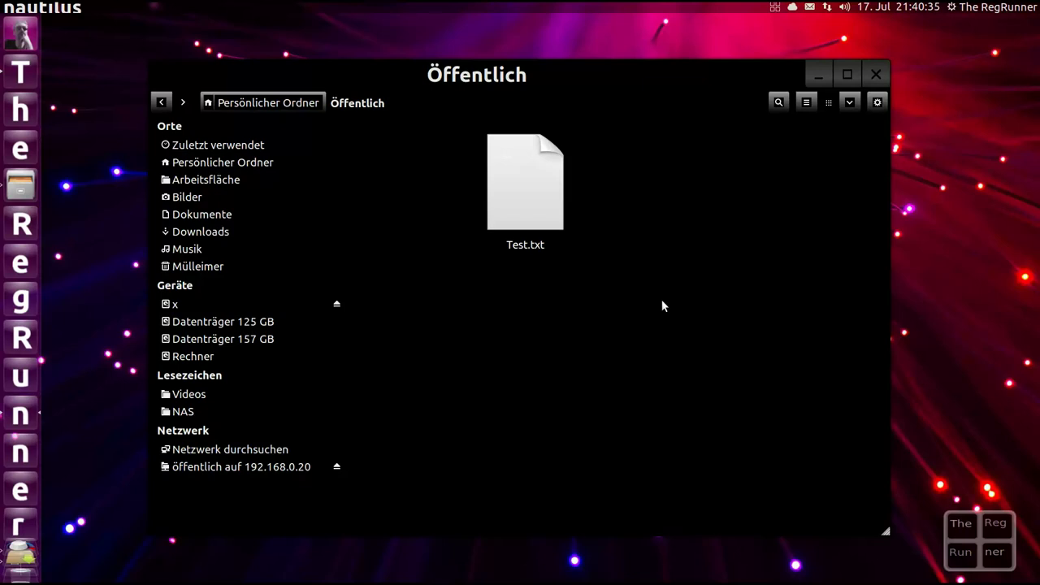
- Close the Öffentlich folder window and show the overview of all workspaces
click(876, 75)
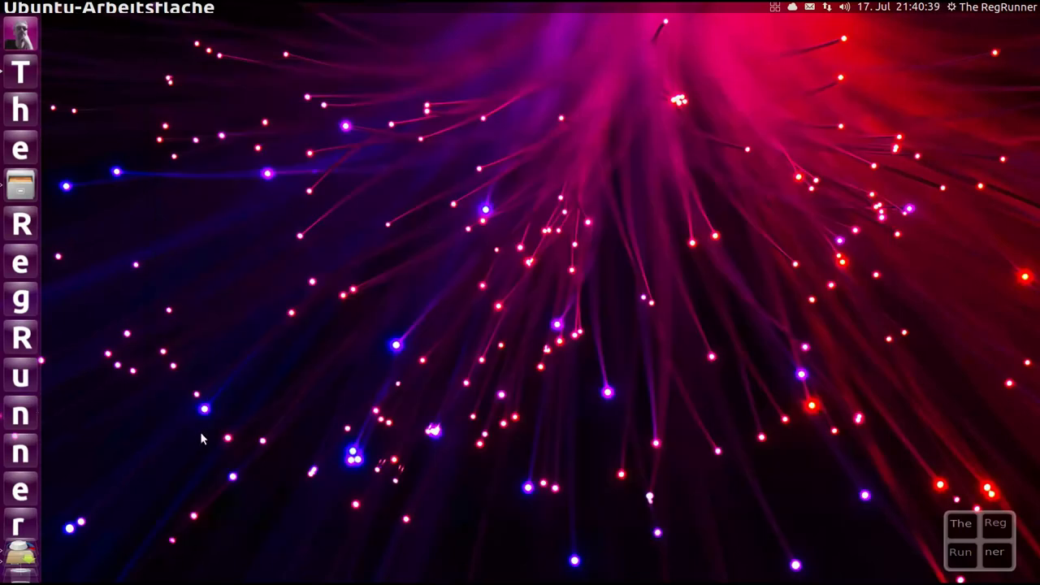
click(19, 533)
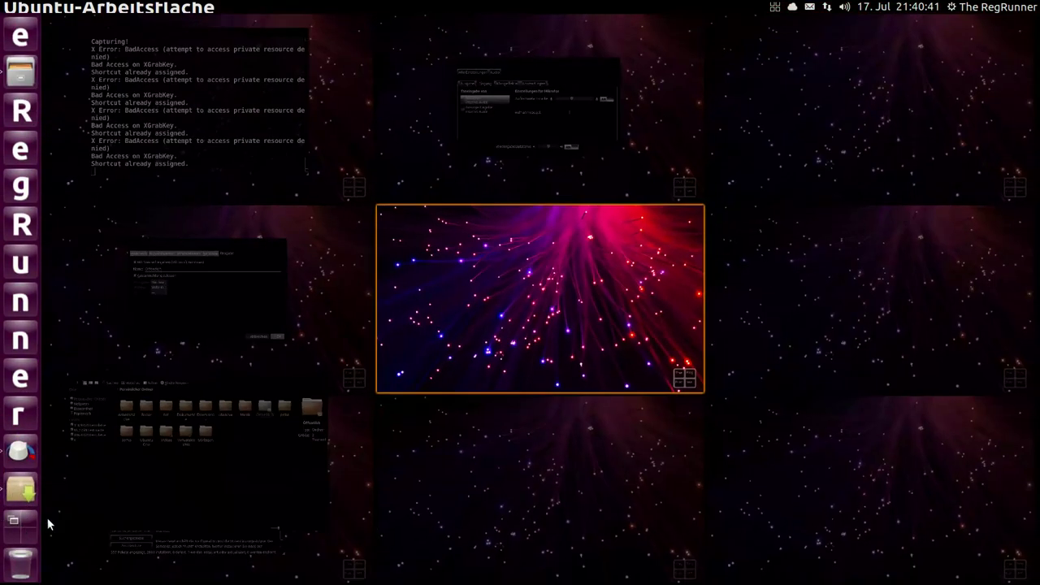